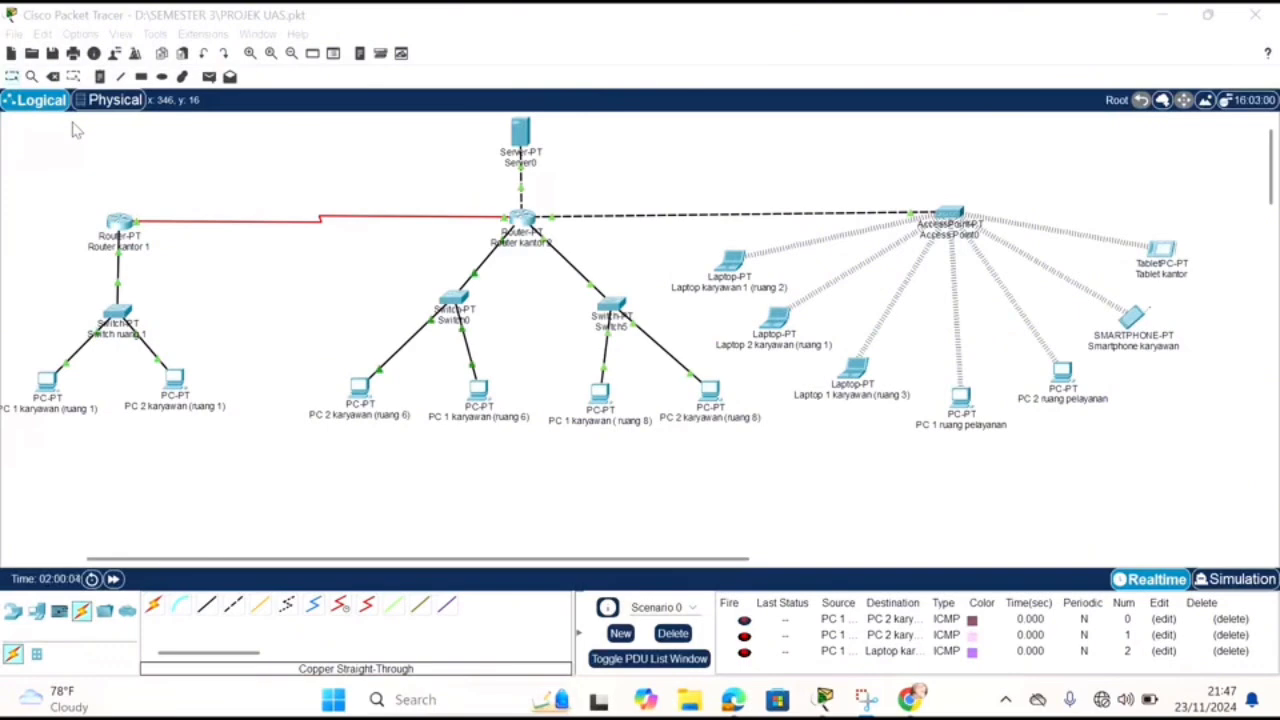
- Open the command line of Router kantor 2 and enter privileged mode with enable
click(528, 223)
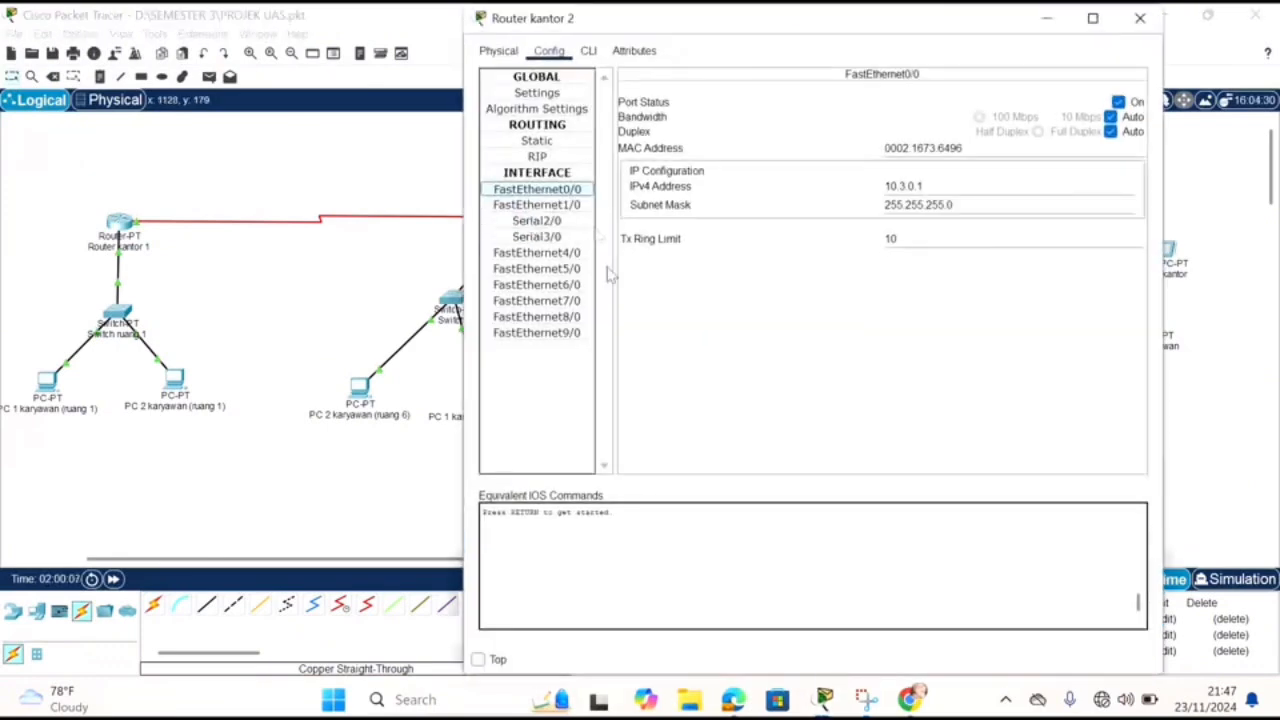
drag(857, 40, 836, 98)
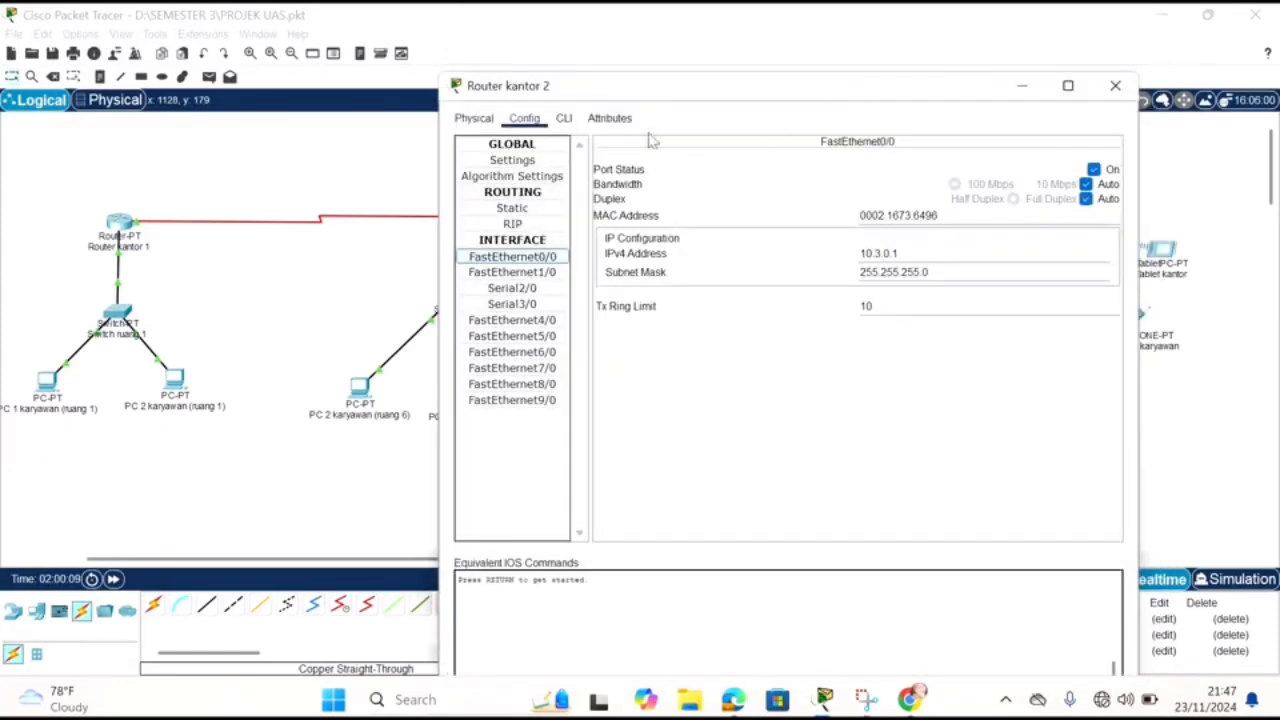
click(578, 112)
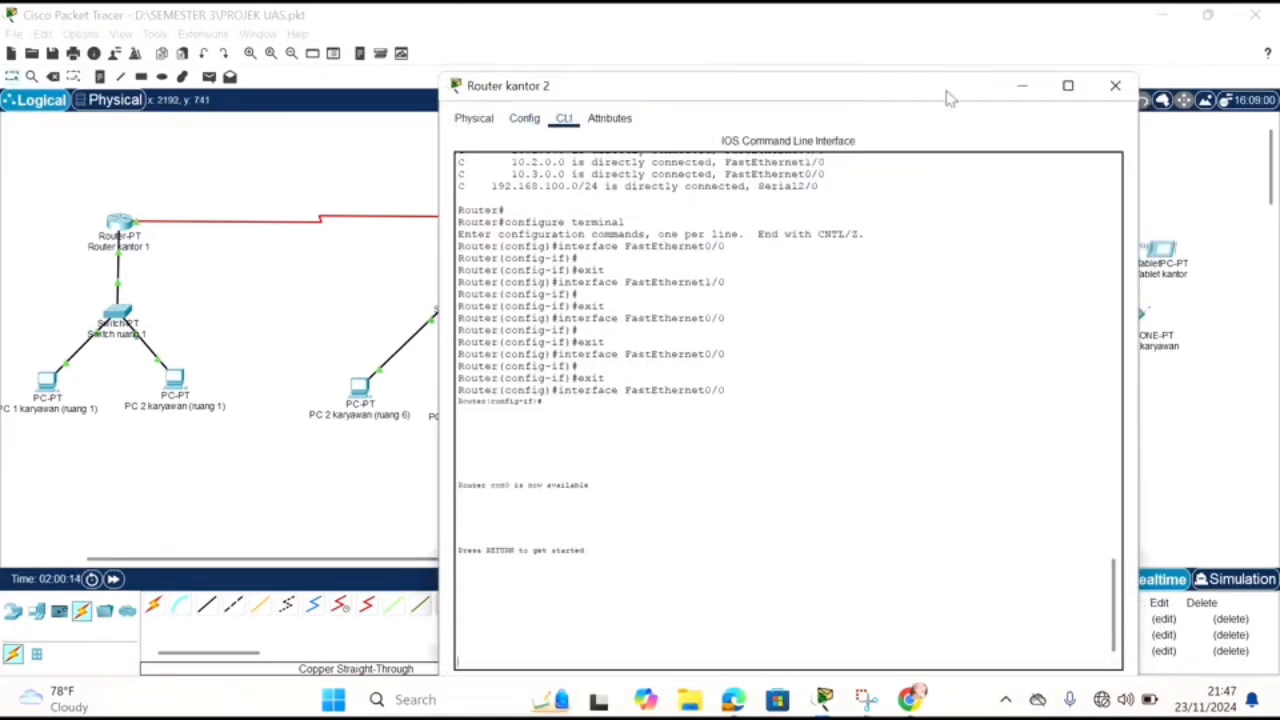
key(Return)
text(ena)
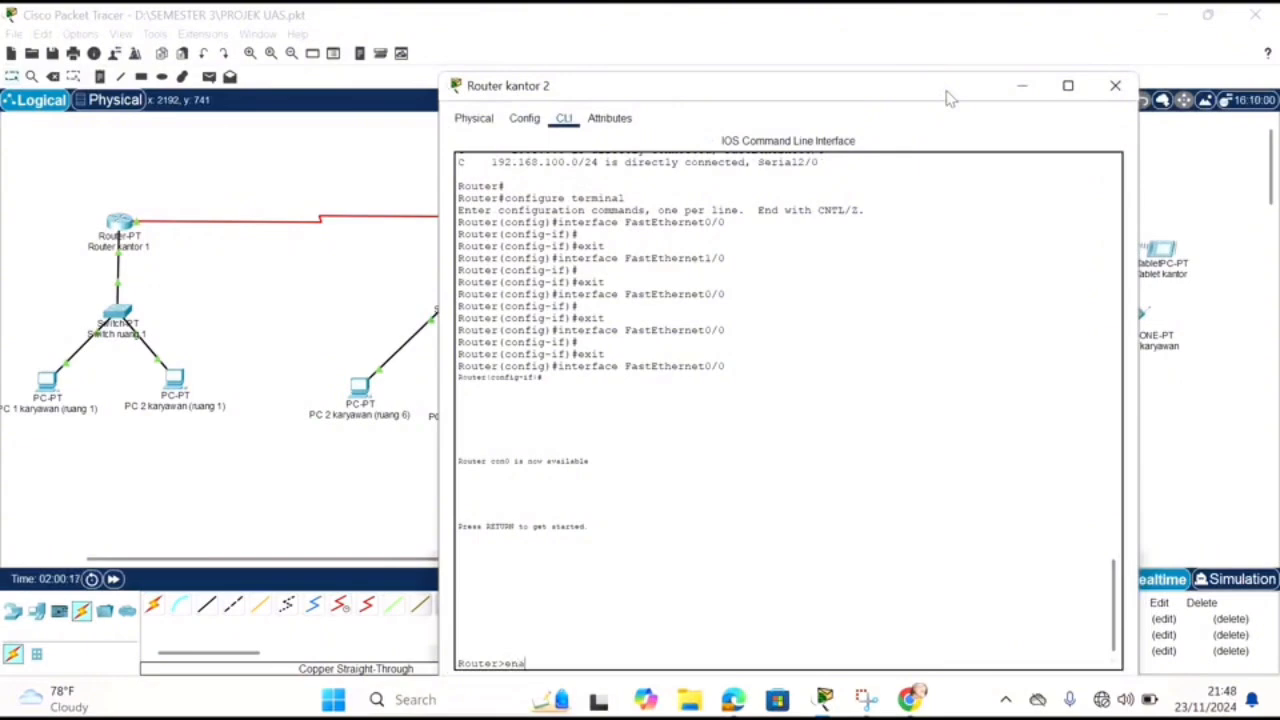
text(ble)
key(Return)
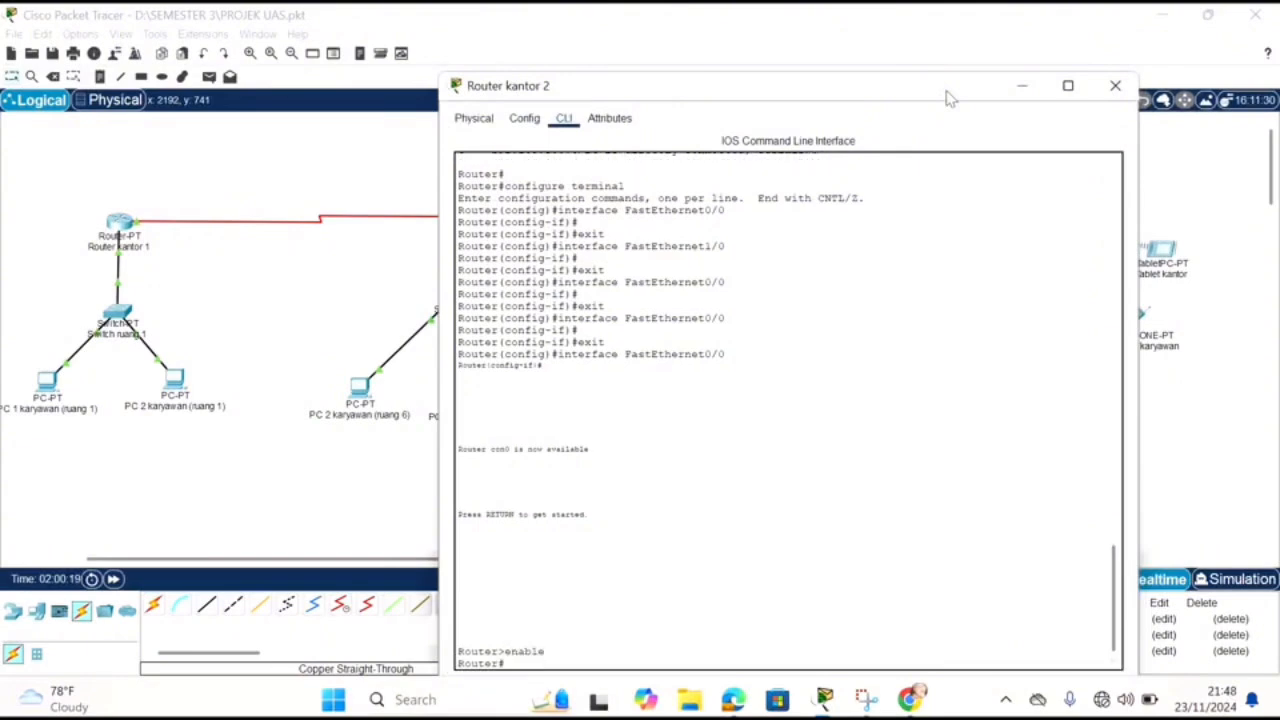
- Run show ip route on Router kantor 2 and highlight the OSPF route to 10.0.6.0
text(show ip)
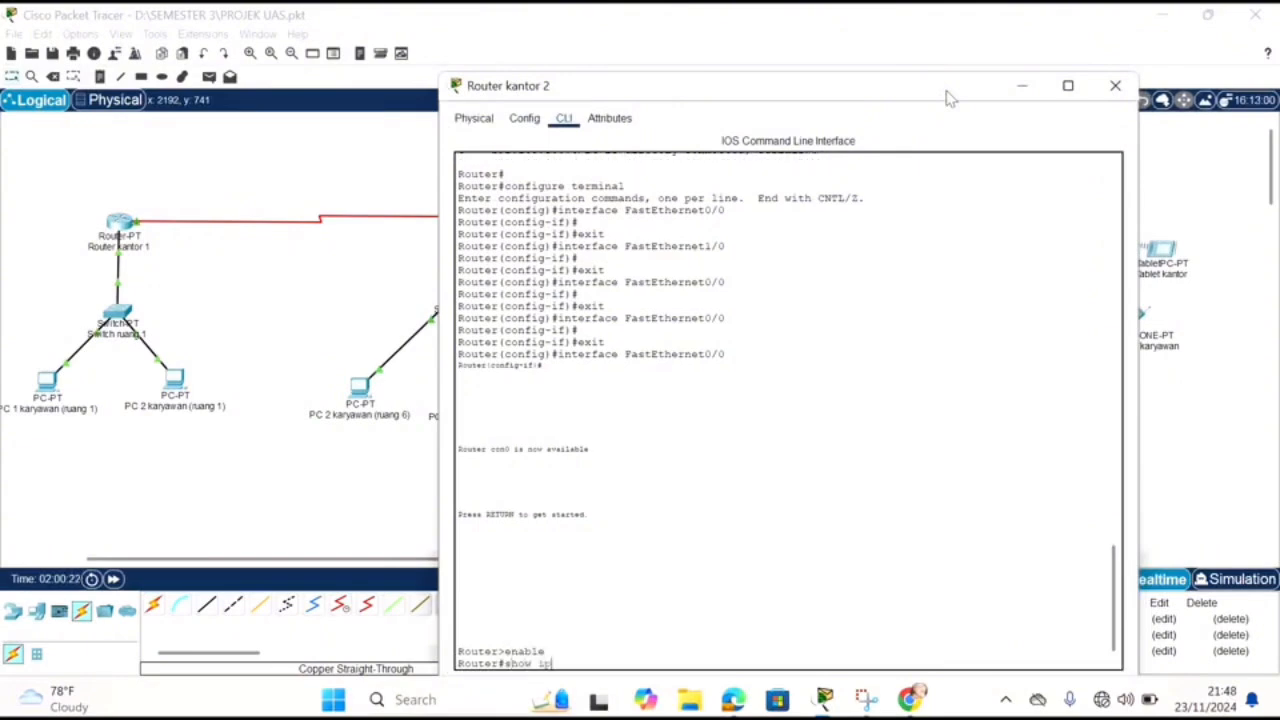
text( route)
key(Return)
drag(460, 594, 736, 592)
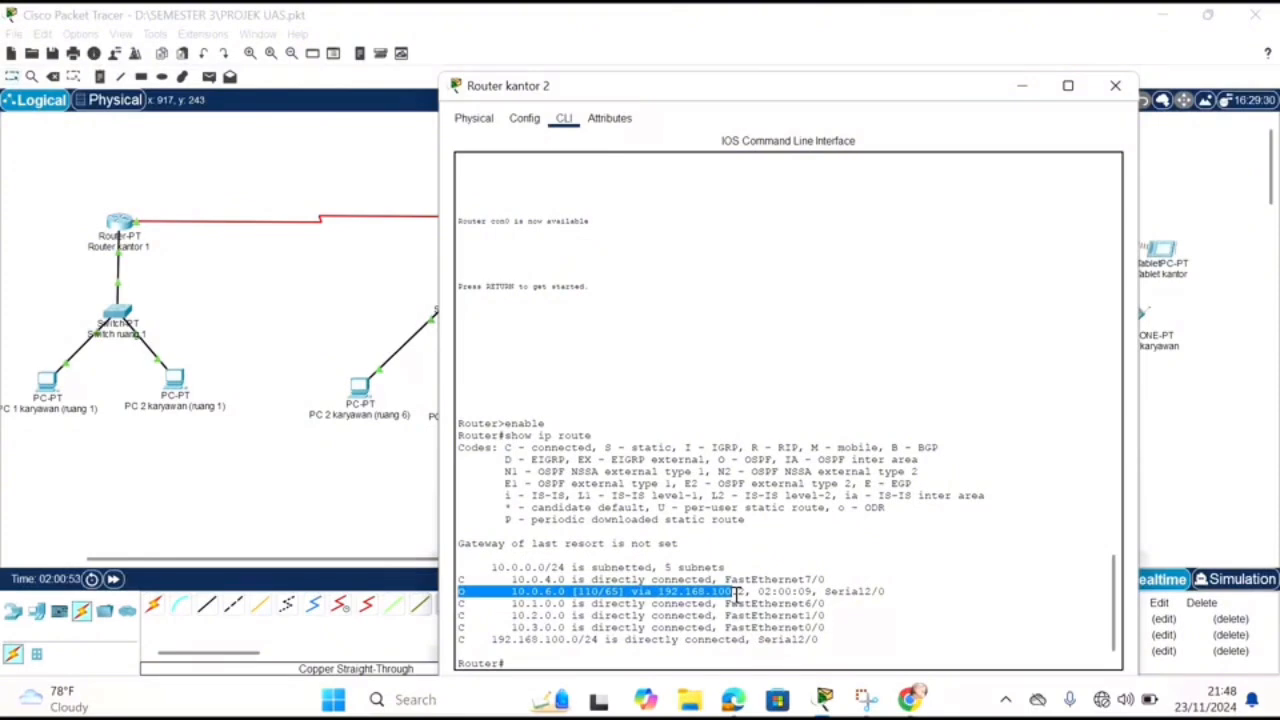
- Enter the configuration of OSPF process 1 on Router kantor 2 with router ospf 1
click(575, 42)
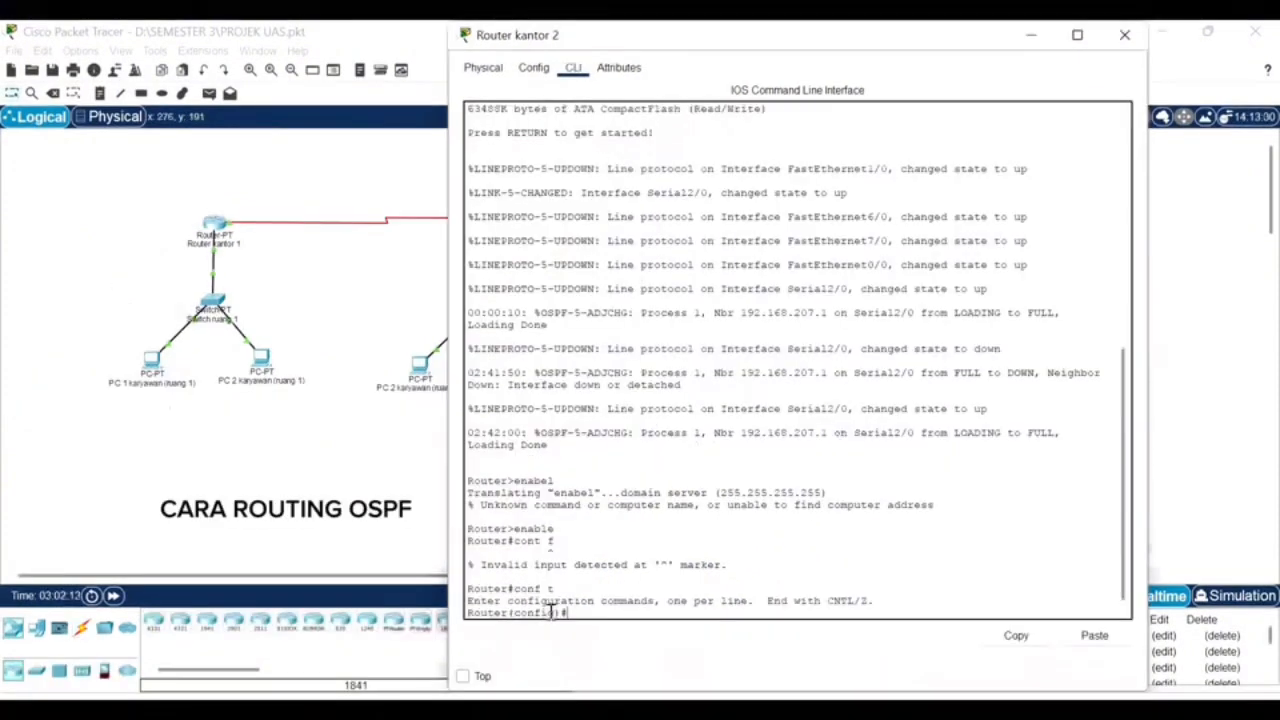
text(router ospf)
key(Return)
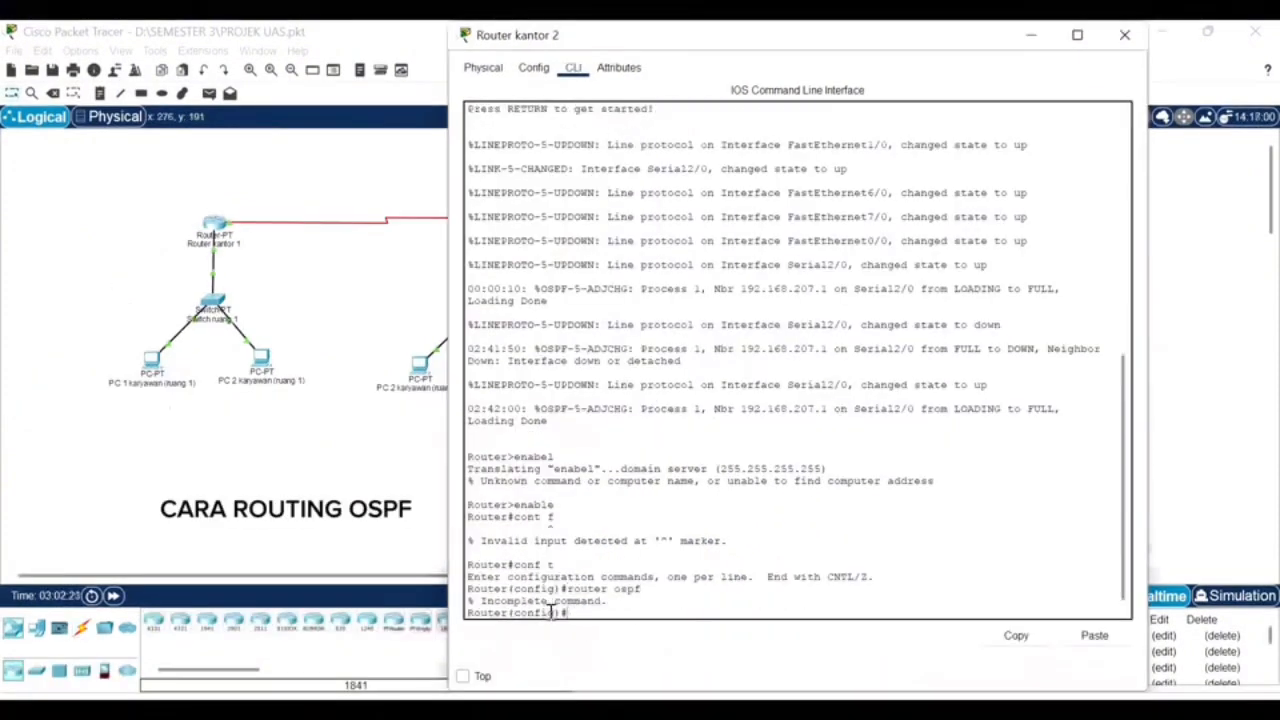
text(router ospf 1)
key(Return)
- Add network 10.3.0.0 with wildcard mask 0.0.0.255 in area 0 to the OSPF process
text(network 10.3.0.)
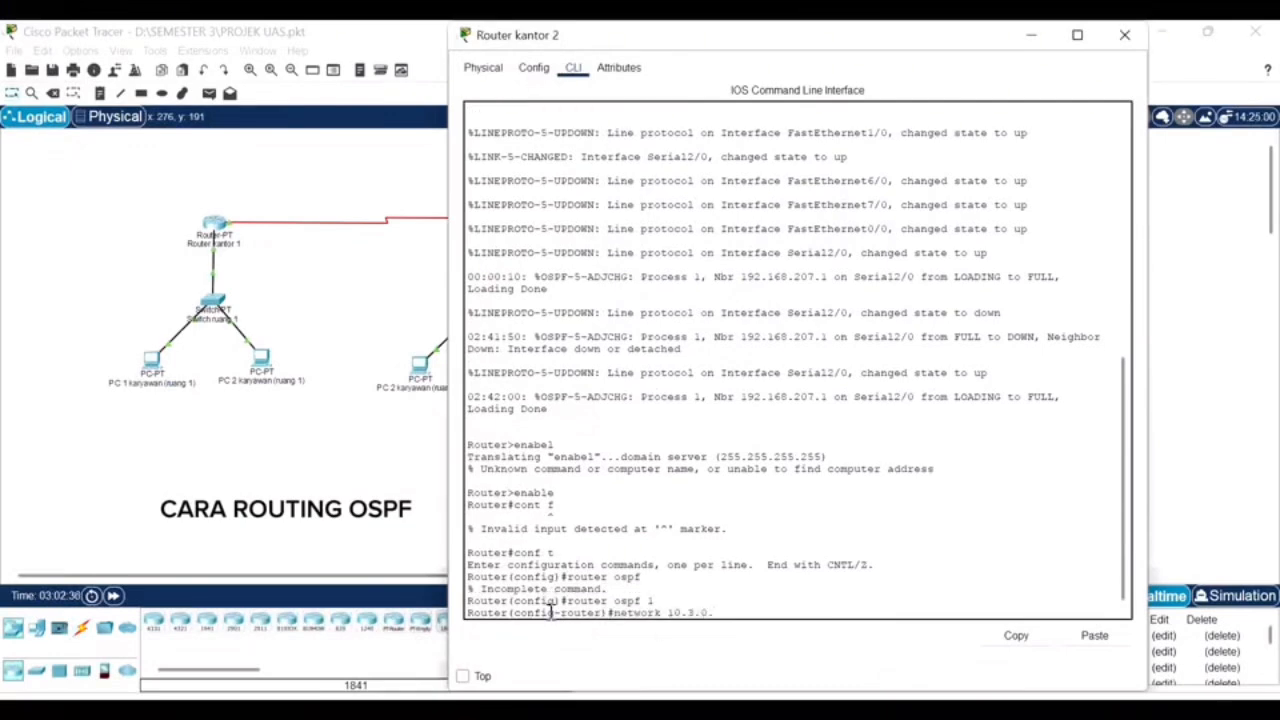
text(0 0.0.0255 area 0)
key(Return)
key(Up)
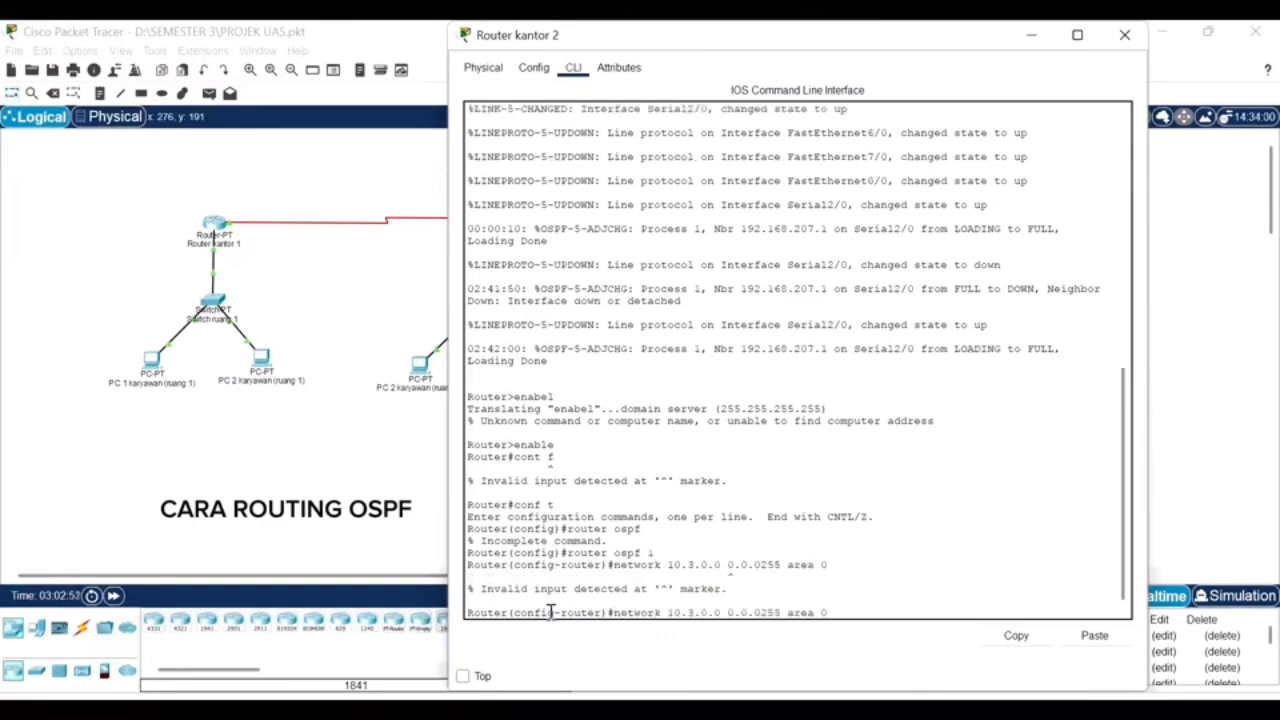
key(Left)
key(Left)
key(Left)
key(Left)
key(Left)
key(Left)
key(Left)
key(Left)
key(Left)
key(Left)
key(Left)
key(Left)
key(Left)
key(Left)
key(Left)
text(.)
key(Return)
- Add network 10.2.0.0 with wildcard mask 0.0.0.255 in area 0 to the OSPF process
key(Up)
key(Left)
key(Left)
key(Left)
key(Left)
key(Left)
key(Left)
key(Left)
key(Left)
key(Left)
key(Left)
key(Left)
key(Left)
key(Left)
key(Left)
key(Left)
key(Left)
key(Left)
key(Left)
key(Left)
key(Left)
key(BackSpace)
text(2)
key(Return)
- Add network 10.1.0.0 with wildcard mask 0.0.0.255 in area 0 to OSPF and return to privileged mode
key(Up)
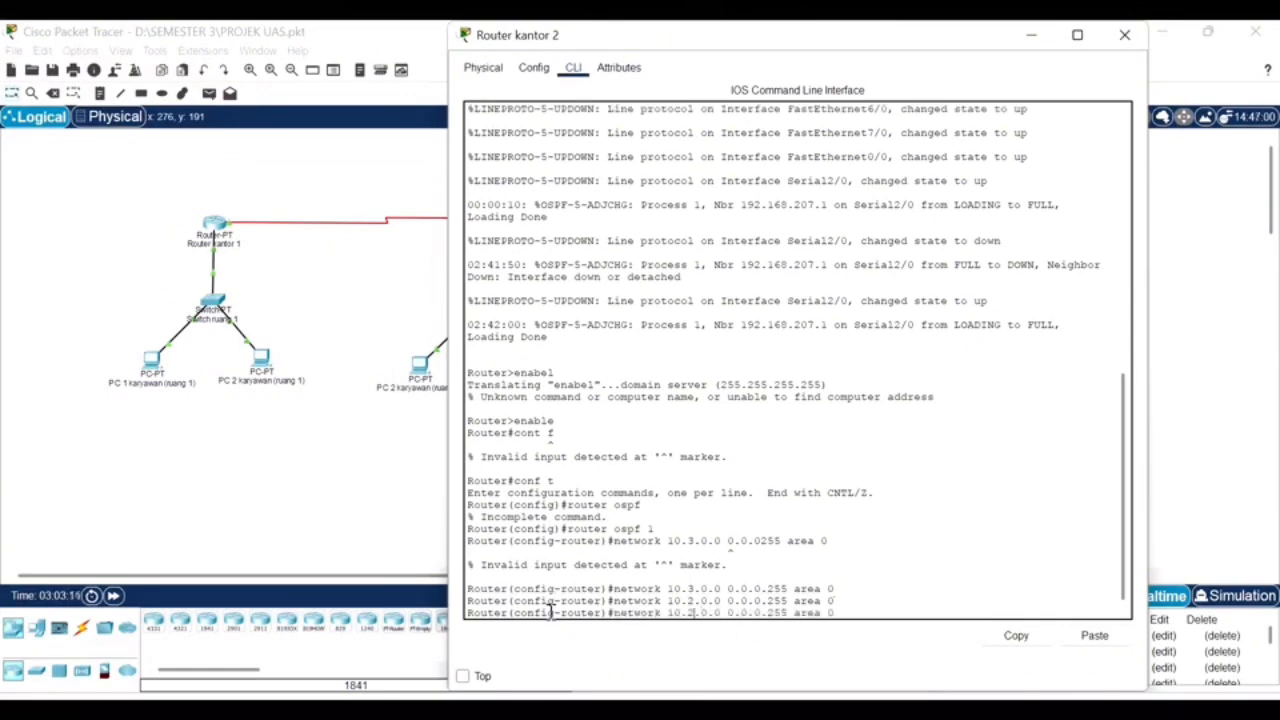
key(Return)
key(ctrl+z)
- Display the IP routing table of Router kantor 2 with show ip route and highlight one of its entries
text(show ip)
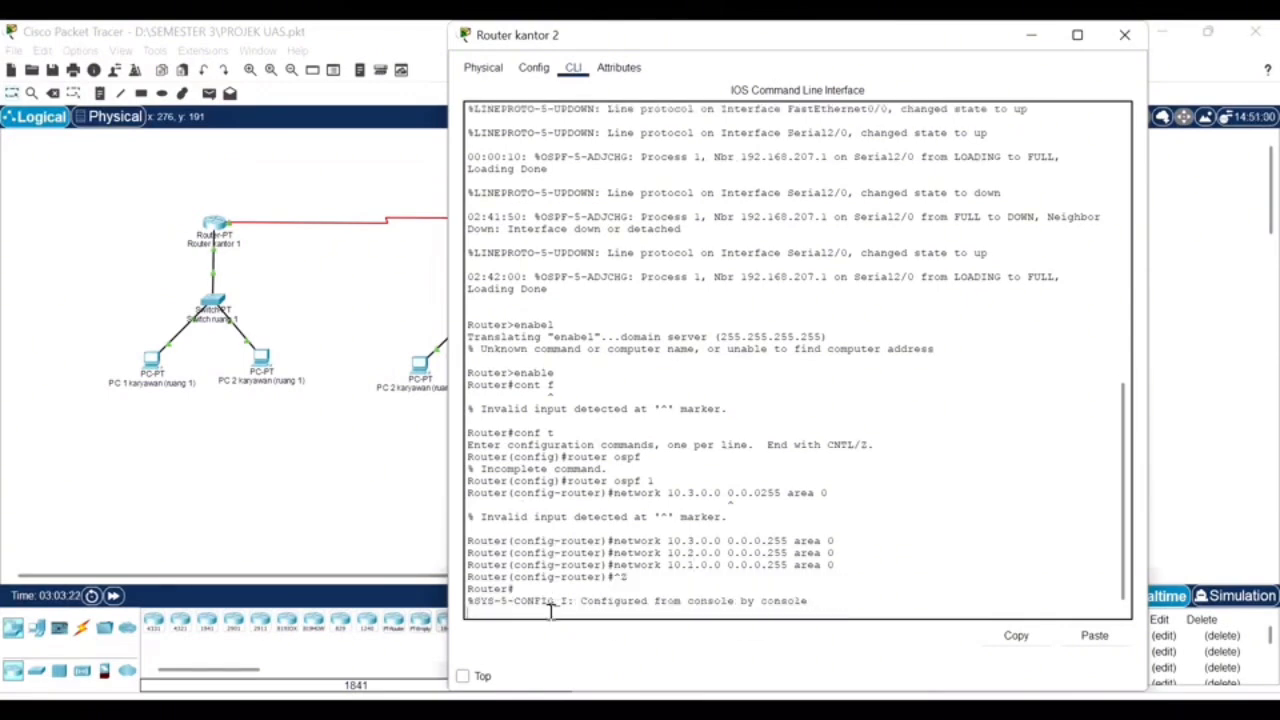
key(BackSpace)
key(BackSpace)
key(BackSpace)
key(BackSpace)
key(BackSpace)
key(BackSpace)
key(BackSpace)
key(Return)
text(show ip rou)
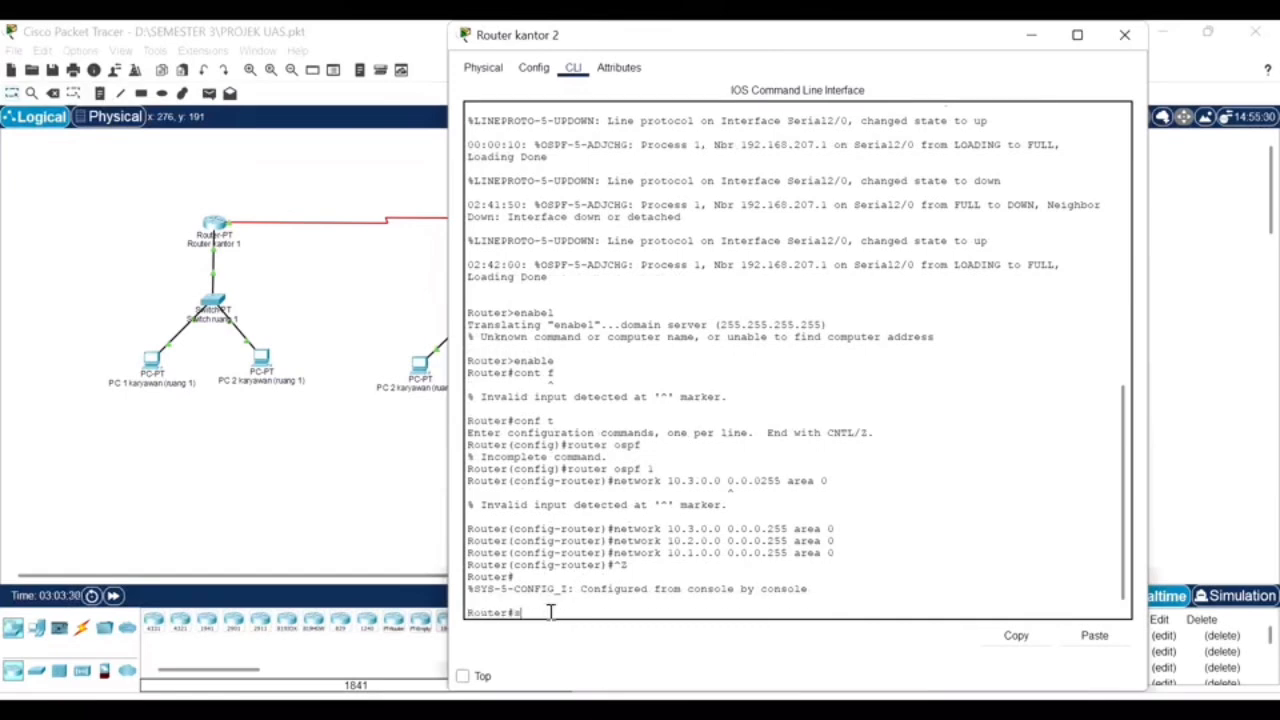
text(te)
key(Return)
key(Up)
key(Left)
key(Left)
key(Left)
key(Left)
key(Left)
key(Left)
key(Left)
key(Left)
key(Left)
key(Left)
key(Left)
key(BackSpace)
text(h)
key(Return)
drag(469, 541, 907, 541)
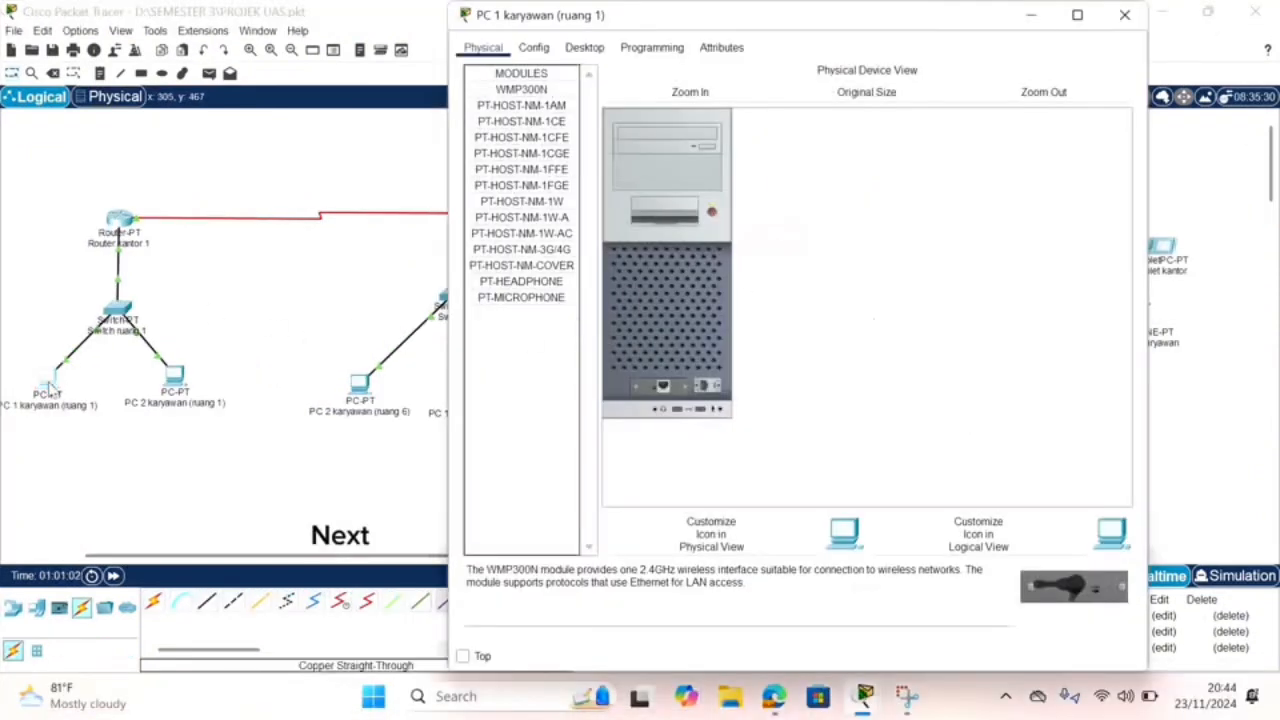
- Open the FastEthernet0 interface settings of PC 1 karyawan (ruang 1)
drag(722, 30, 632, 155)
click(453, 177)
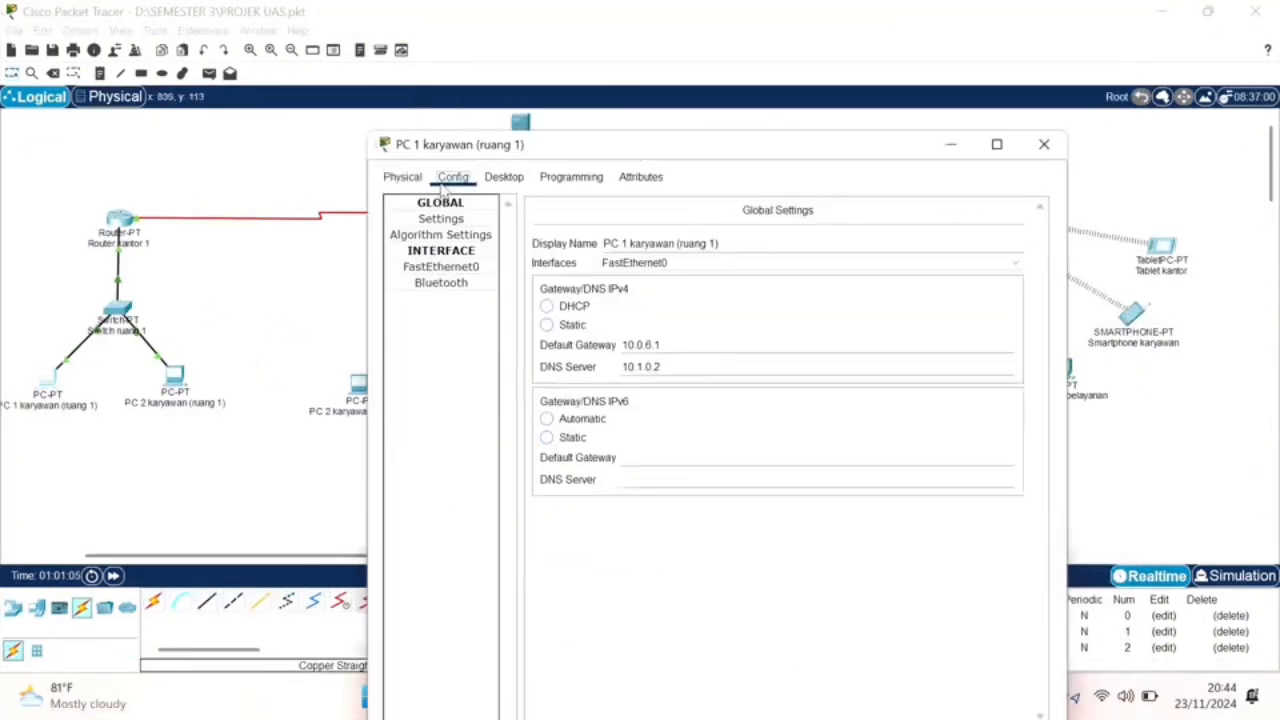
click(445, 251)
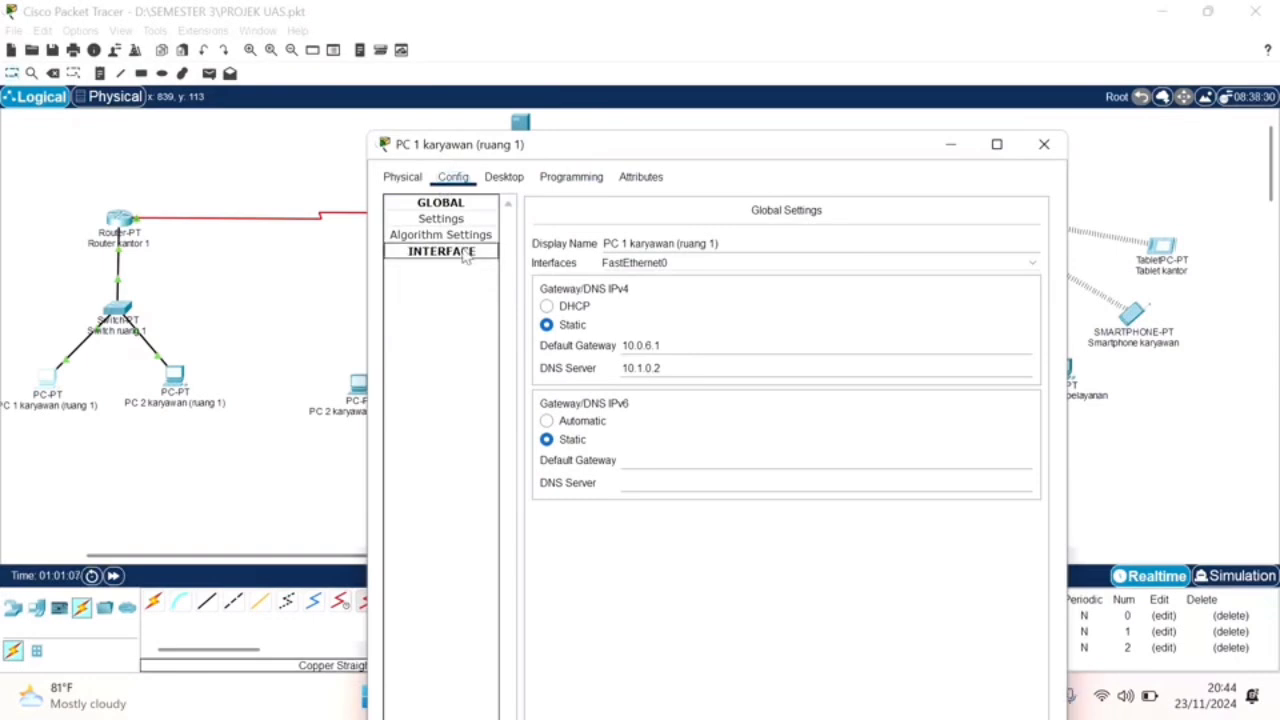
click(449, 253)
click(445, 267)
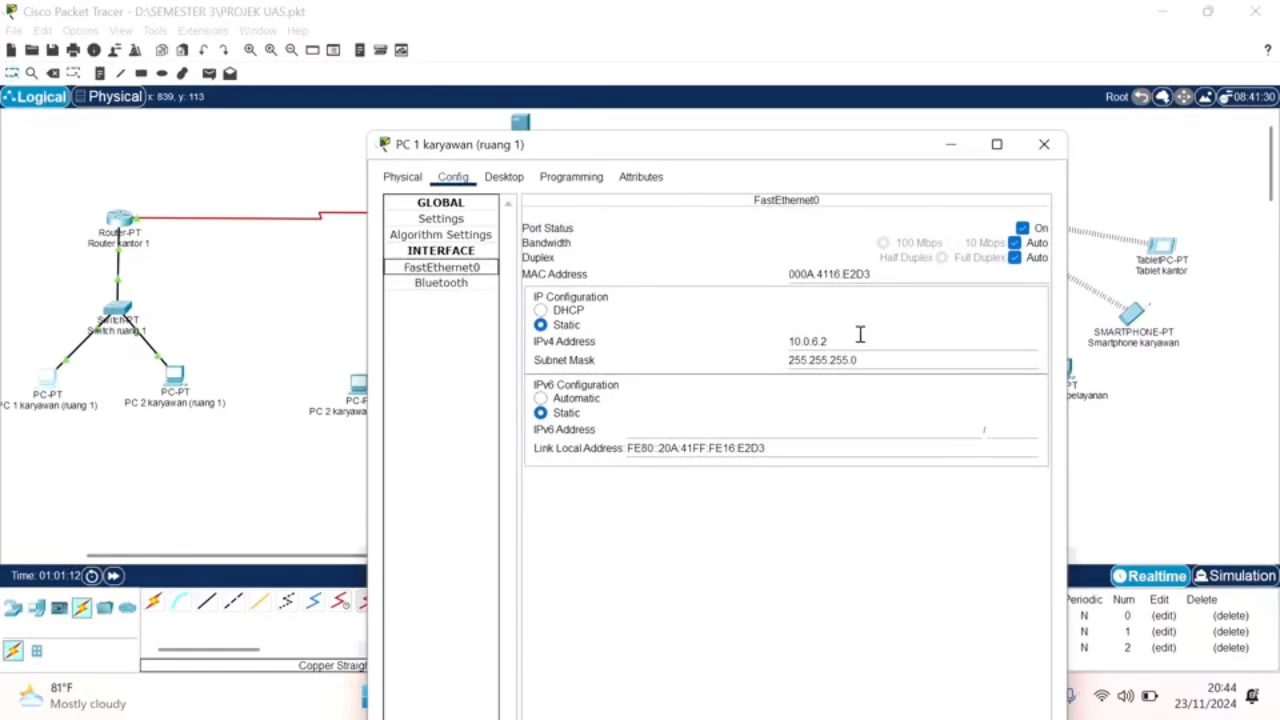
click(523, 48)
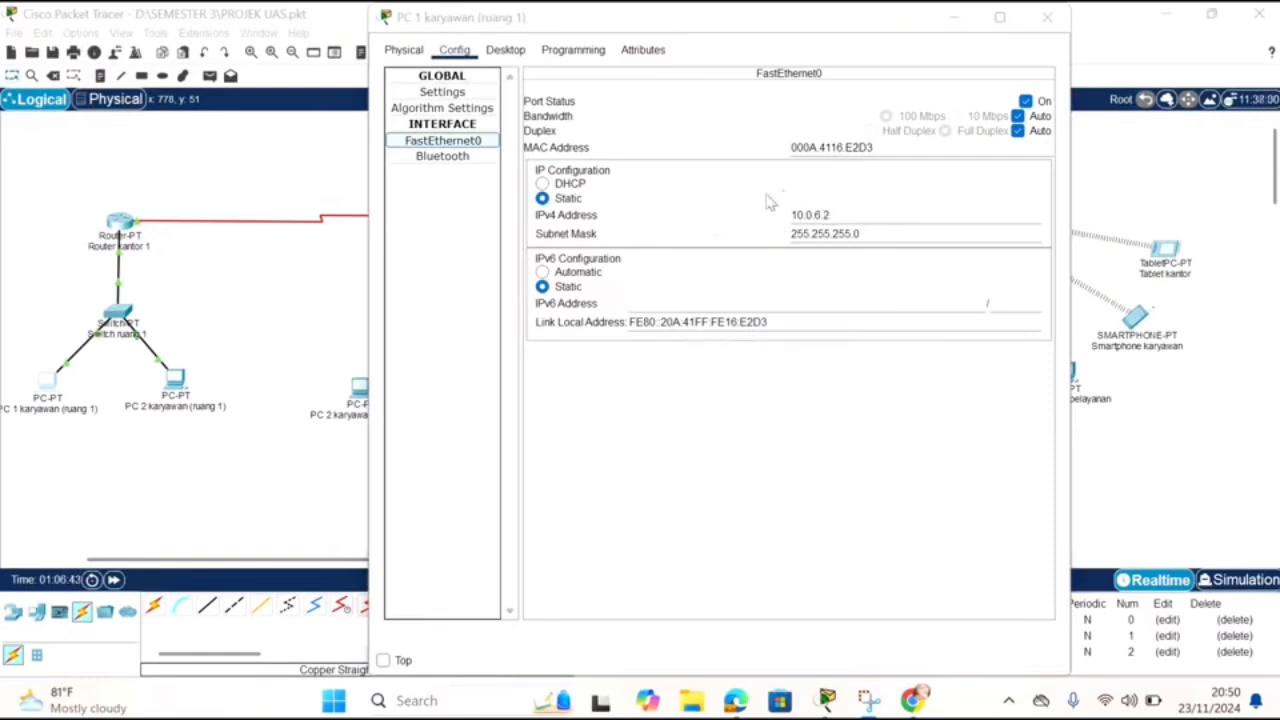
- Highlight the host and third octets of the IPv4 address of PC 1 karyawan (ruang 1) to examine its addressing
double_click(827, 214)
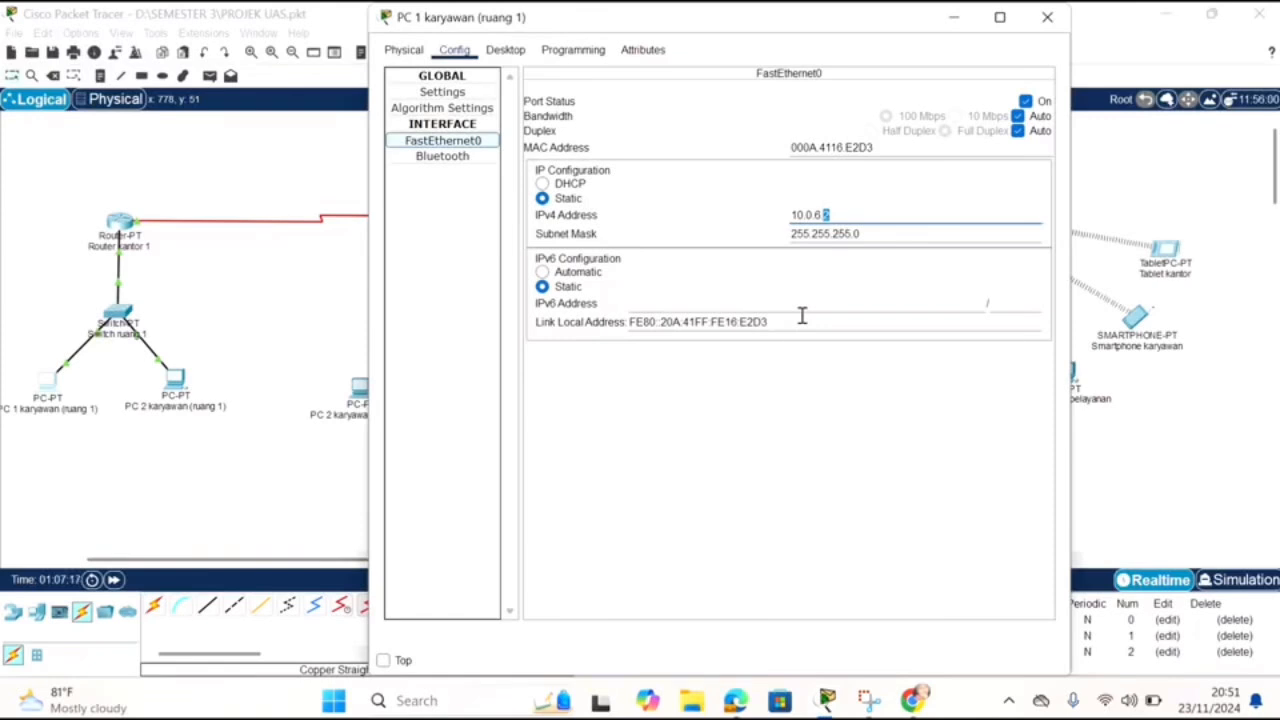
double_click(817, 215)
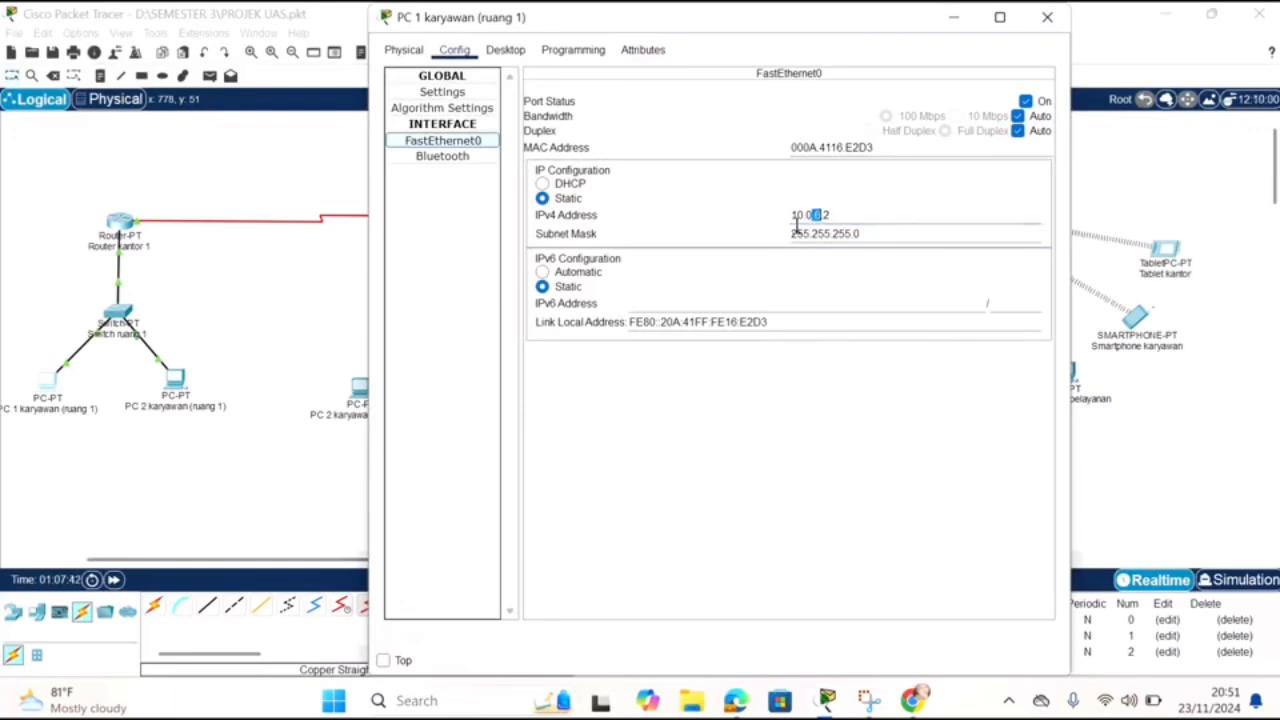
click(958, 20)
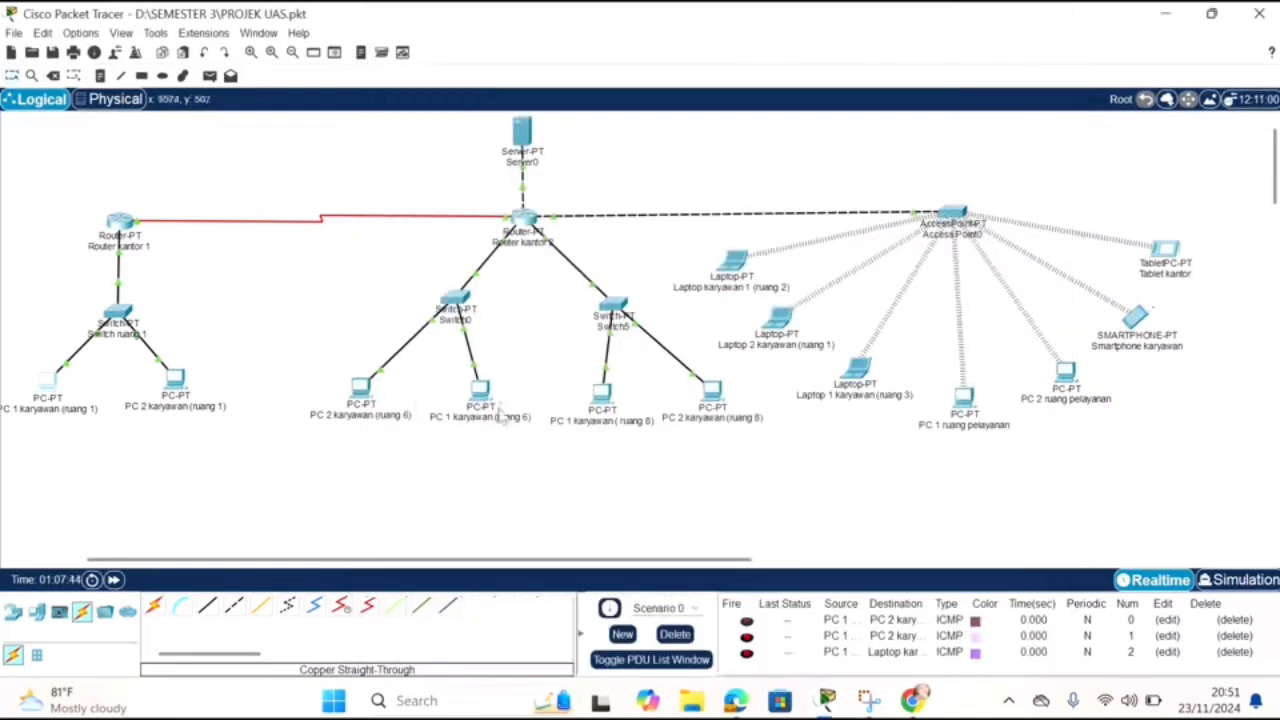
mouse_move(858, 704)
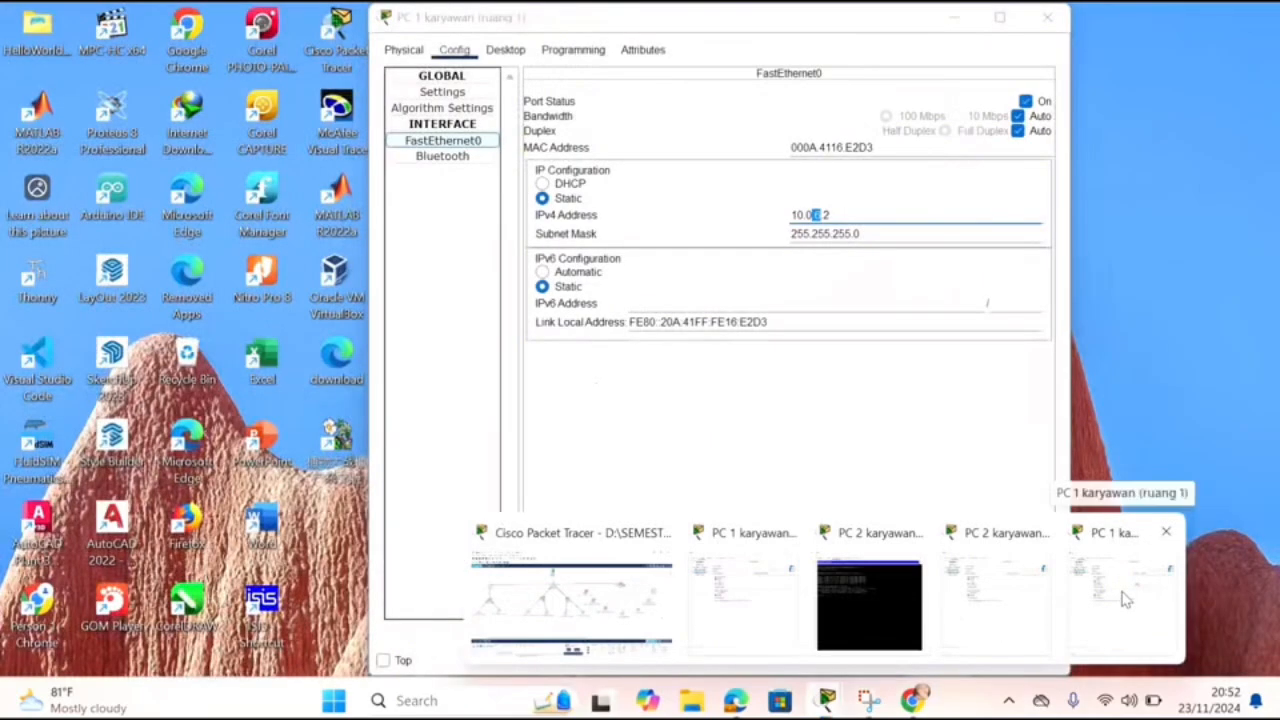
click(1105, 590)
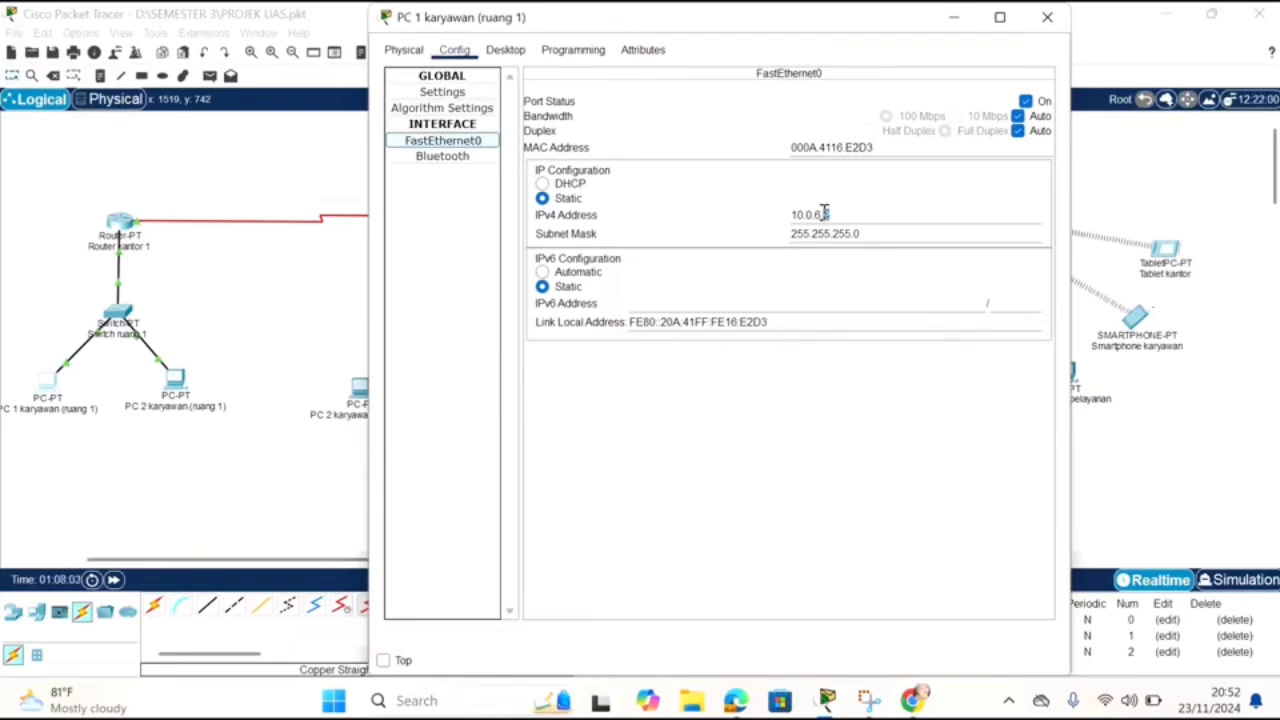
drag(824, 212, 855, 213)
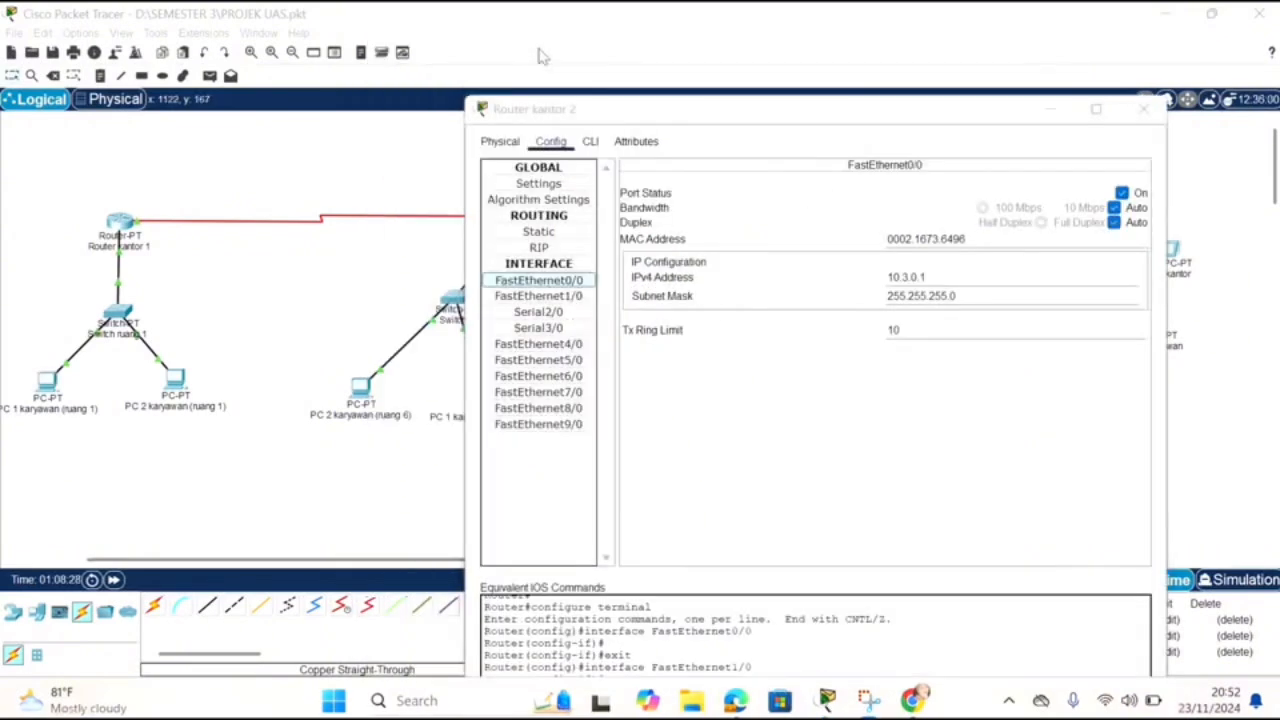
- Compare the FastEthernet0/0 IPv4 address of Router kantor 2 with the FastEthernet0 settings of PC 1 karyawan (ruang 1)
click(924, 276)
key(BackSpace)
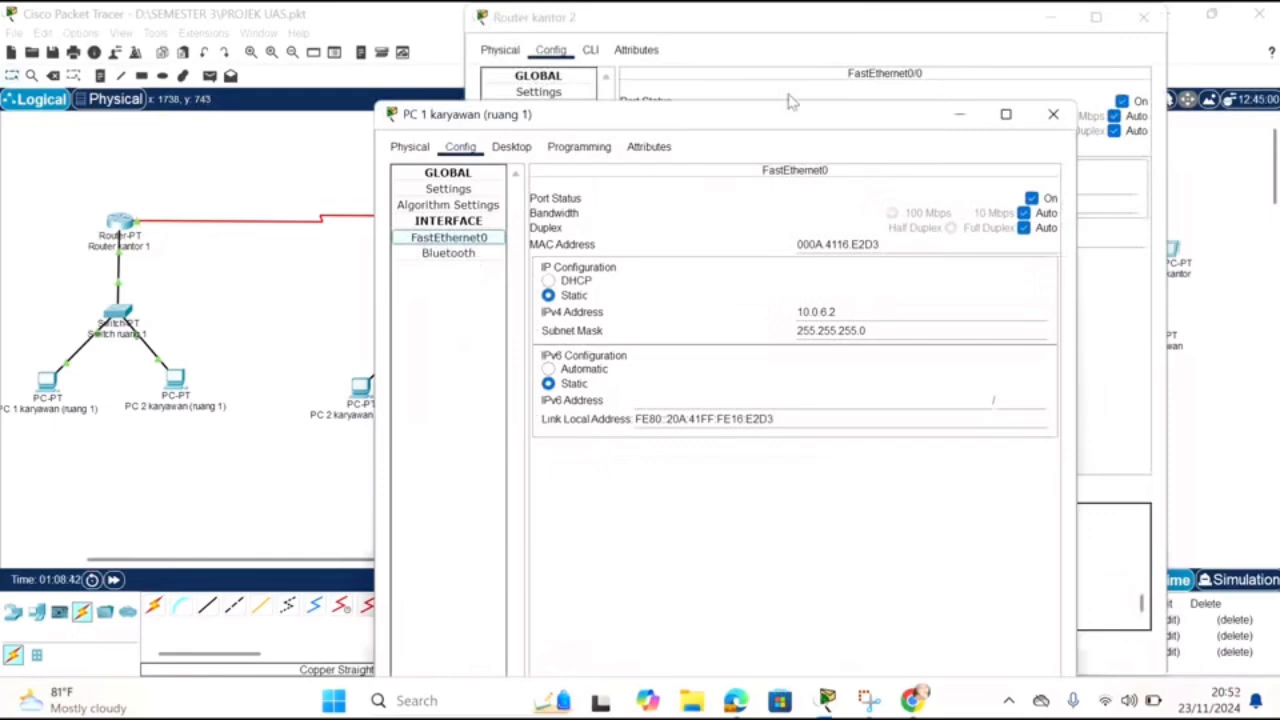
drag(770, 130, 835, 136)
drag(893, 319, 902, 320)
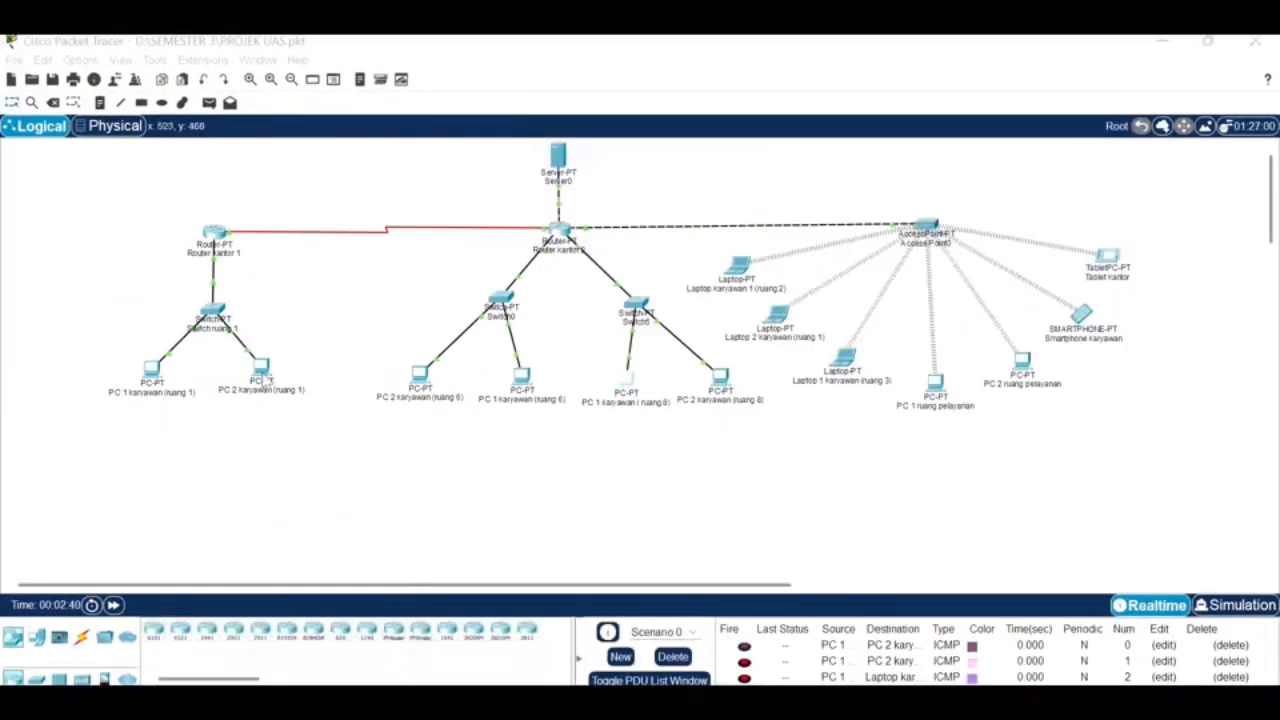
- Open the IP Configuration of PC 2 karyawan (ruang 1) and of PC 2 karyawan (ruang 6), minimizing each window
click(263, 376)
click(584, 199)
click(545, 262)
click(1031, 169)
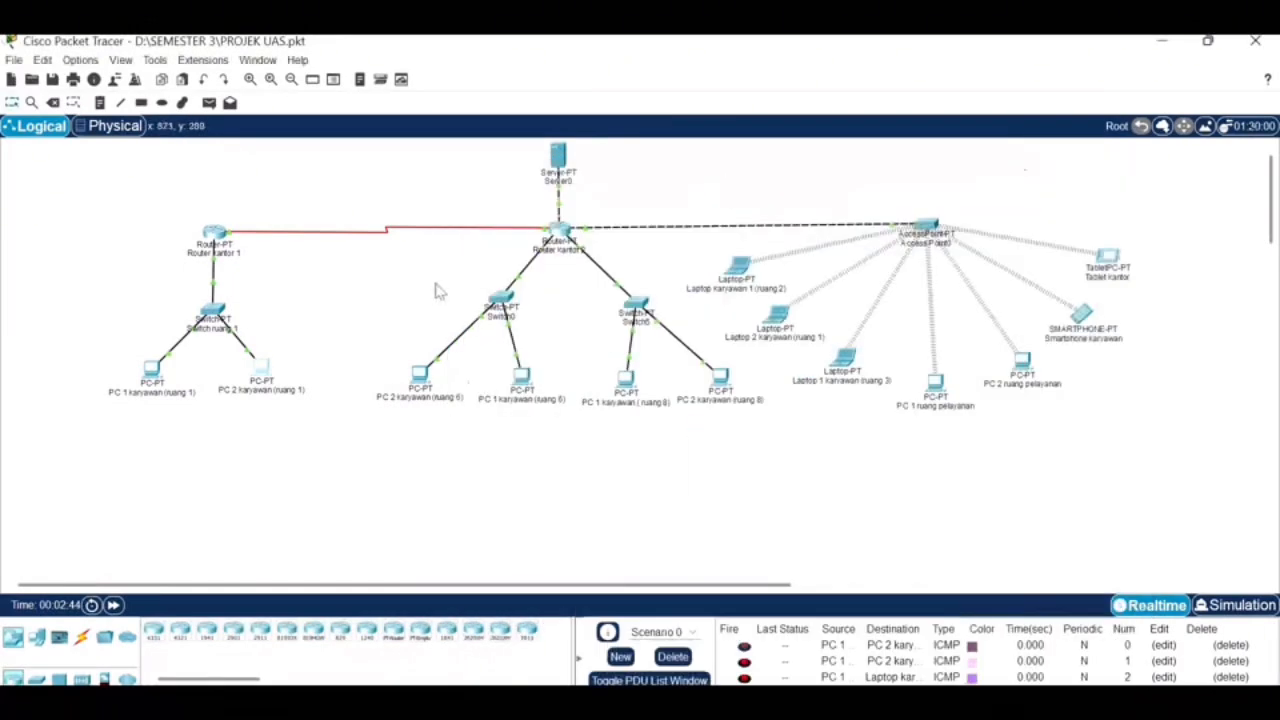
click(424, 382)
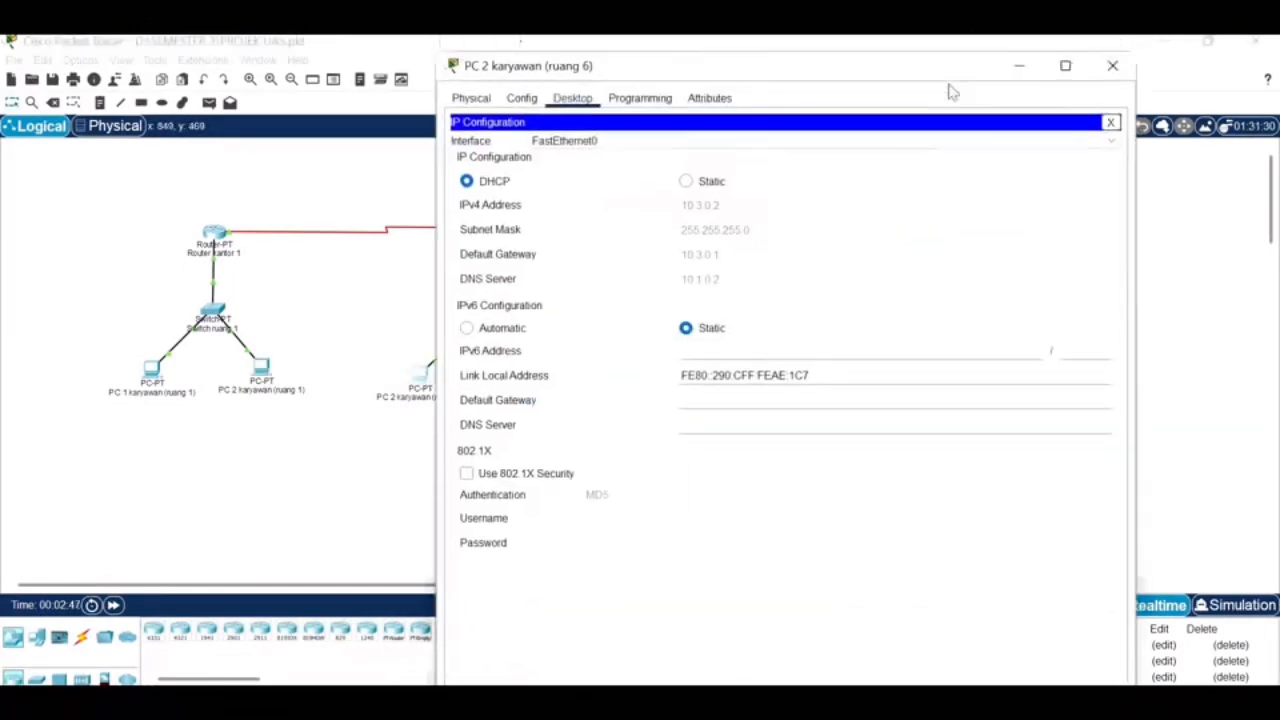
click(986, 172)
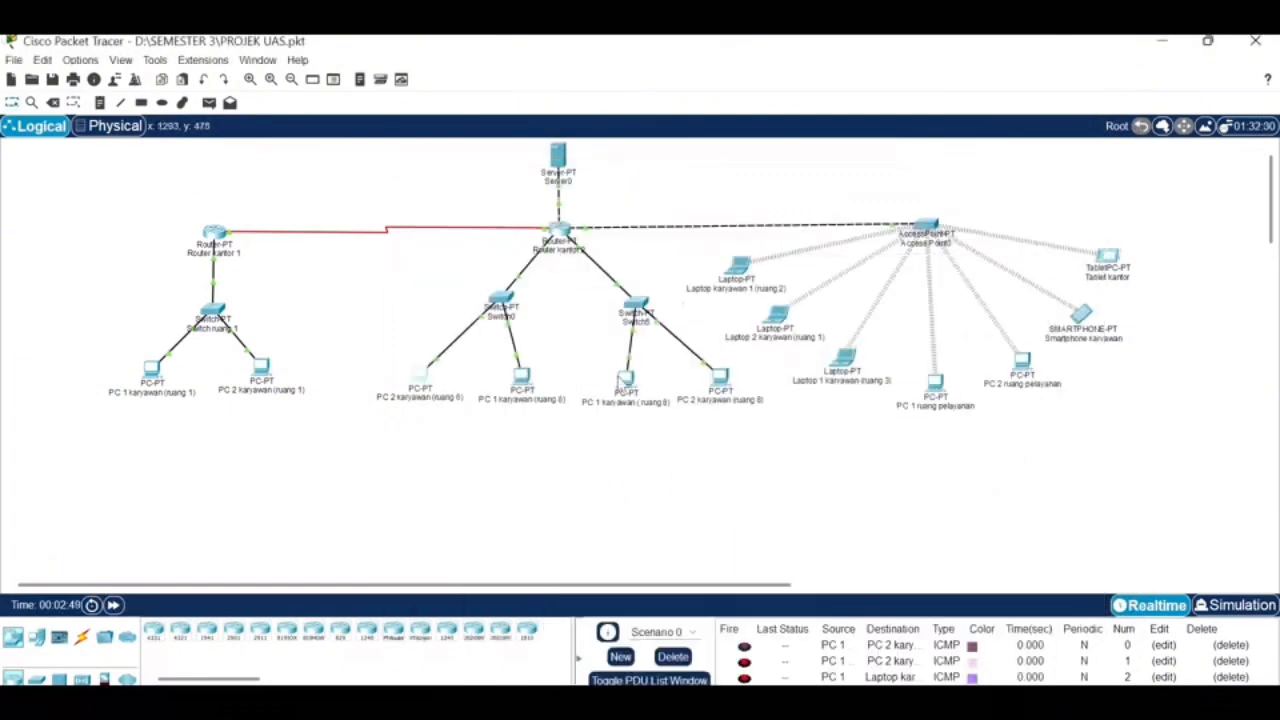
- Open the IP Configuration of PC 1 karyawan (ruang 8) and minimize its window
click(626, 378)
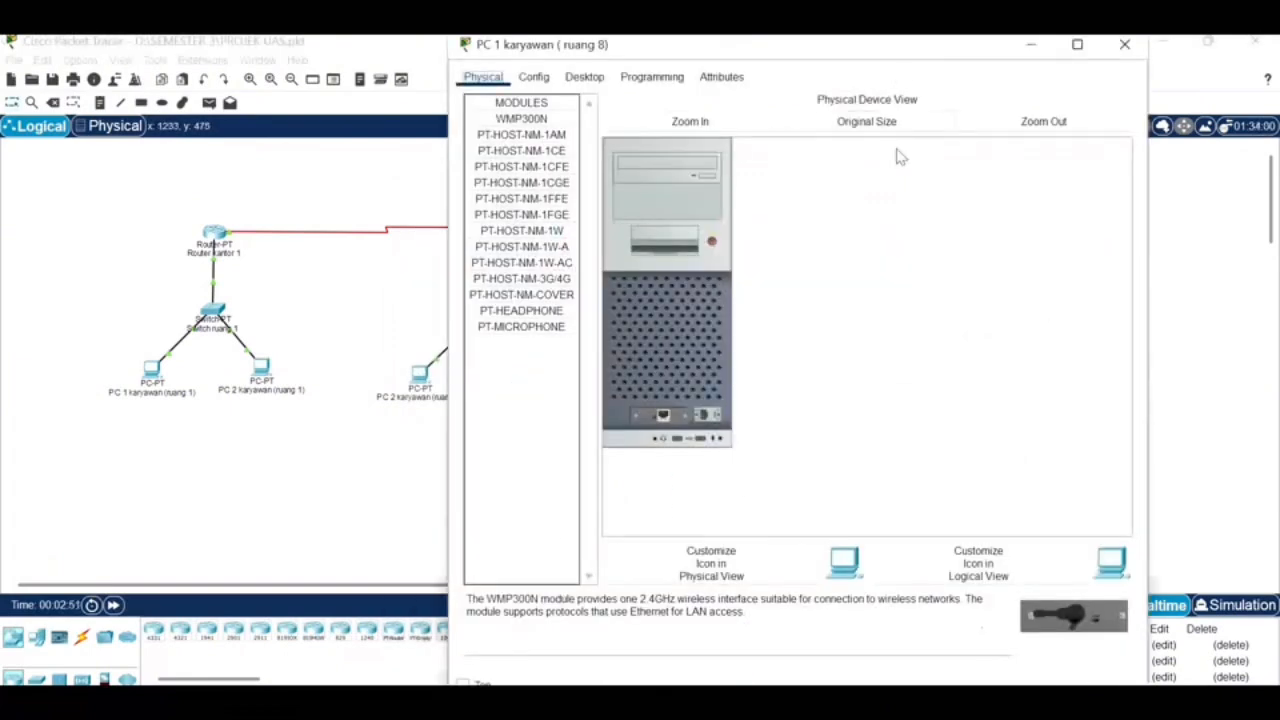
click(501, 260)
click(545, 260)
click(518, 322)
click(1000, 236)
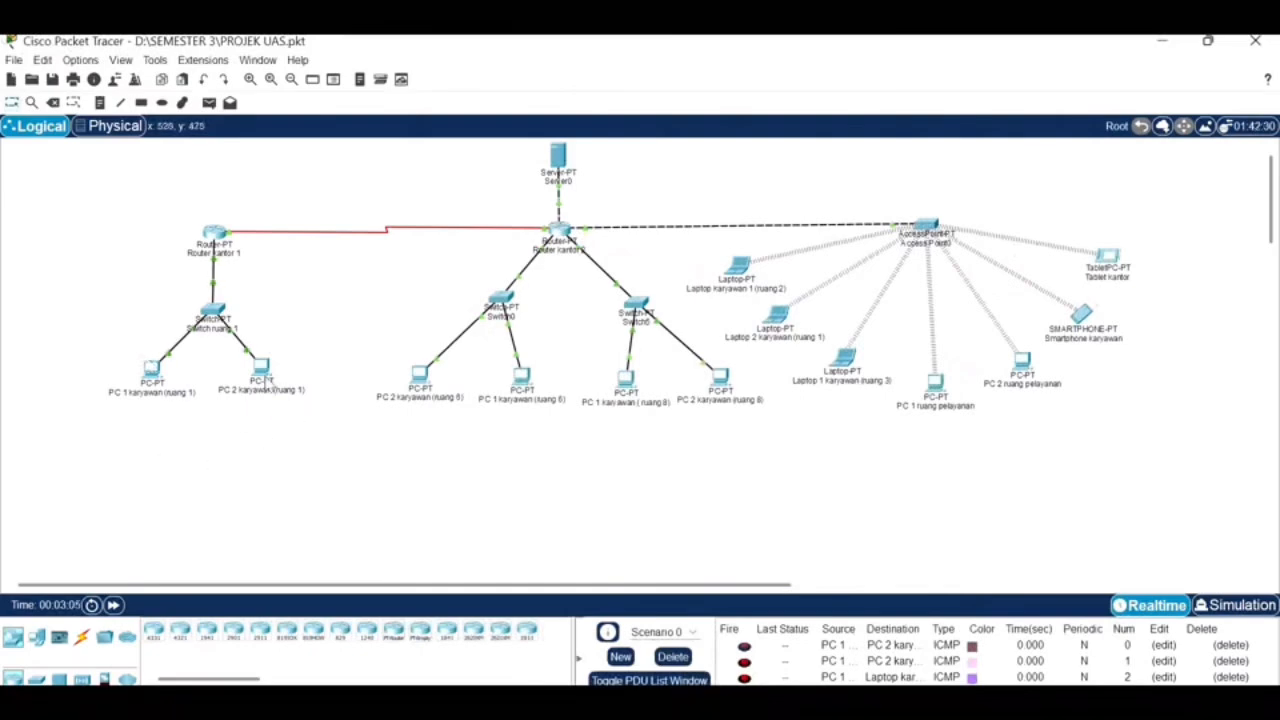
- Restore the IP Configuration window of PC 2 karyawan (ruang 1), review its static addressing and minimize it
mouse_move(815, 632)
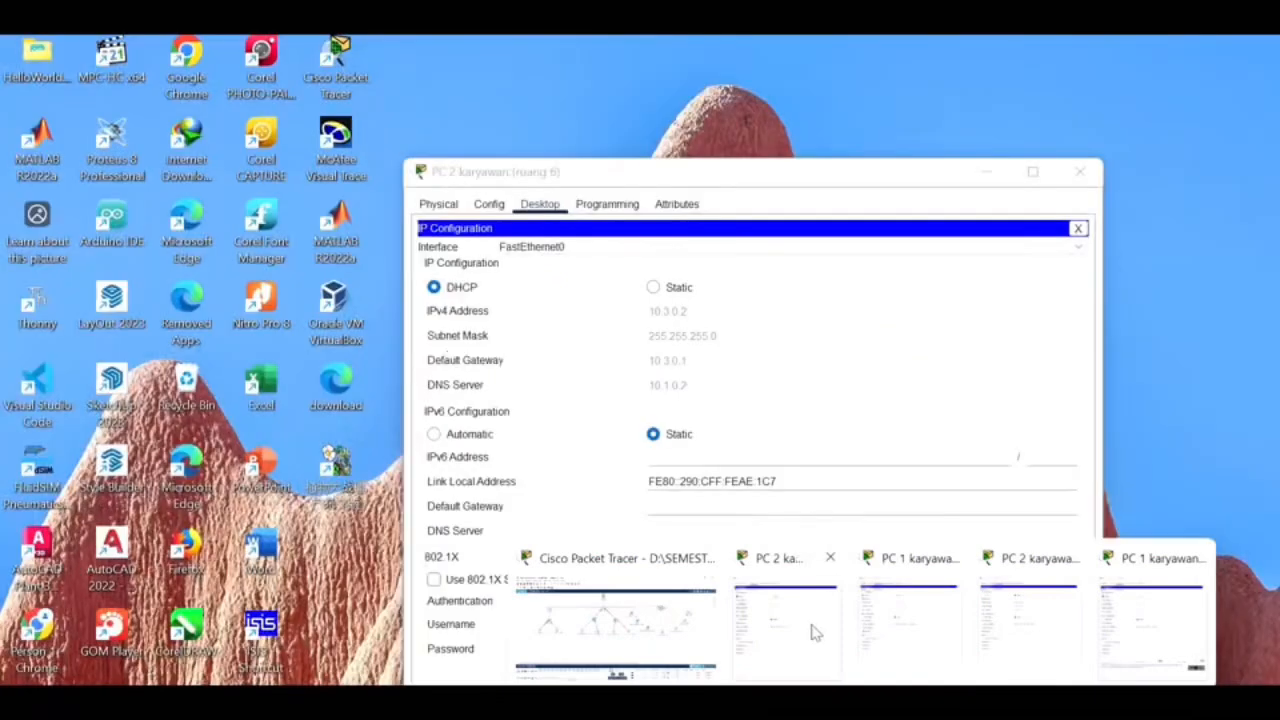
click(1068, 623)
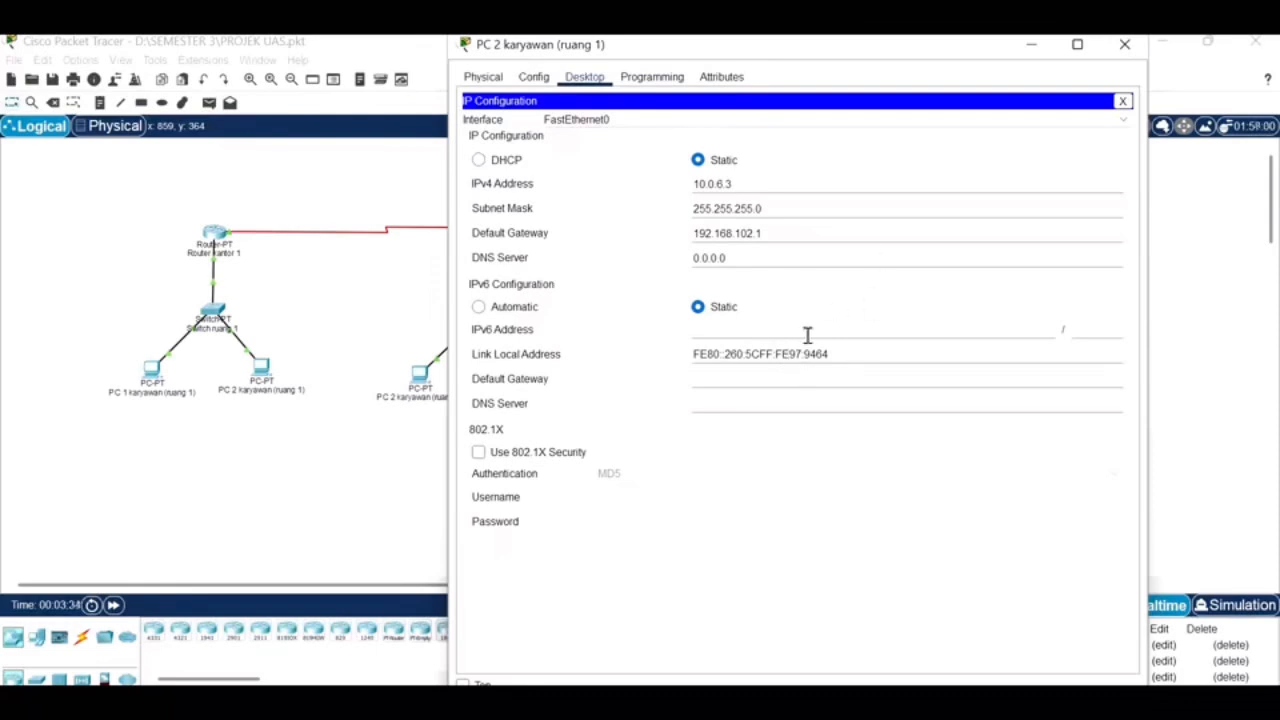
click(1031, 52)
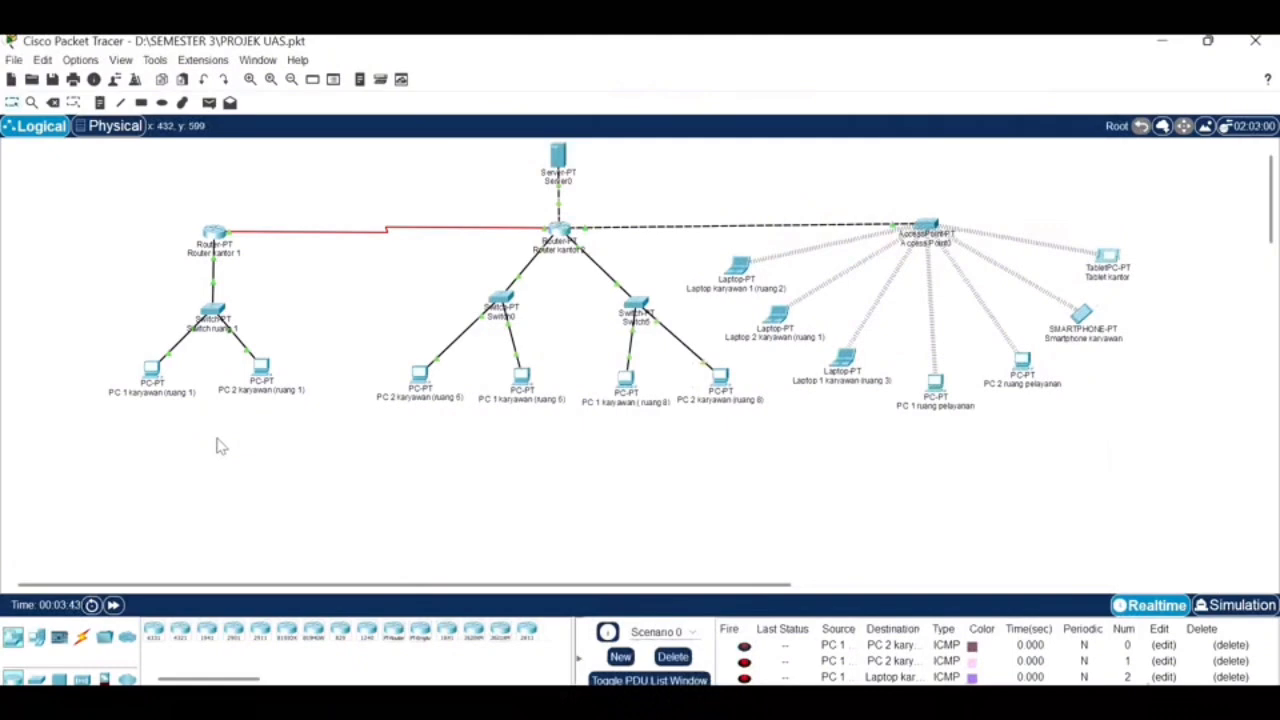
- Review the IP Configuration of PC 2 karyawan (ruang 6), minimize its window, and open the IP Configuration of PC 2 karyawan (ruang 8)
click(420, 377)
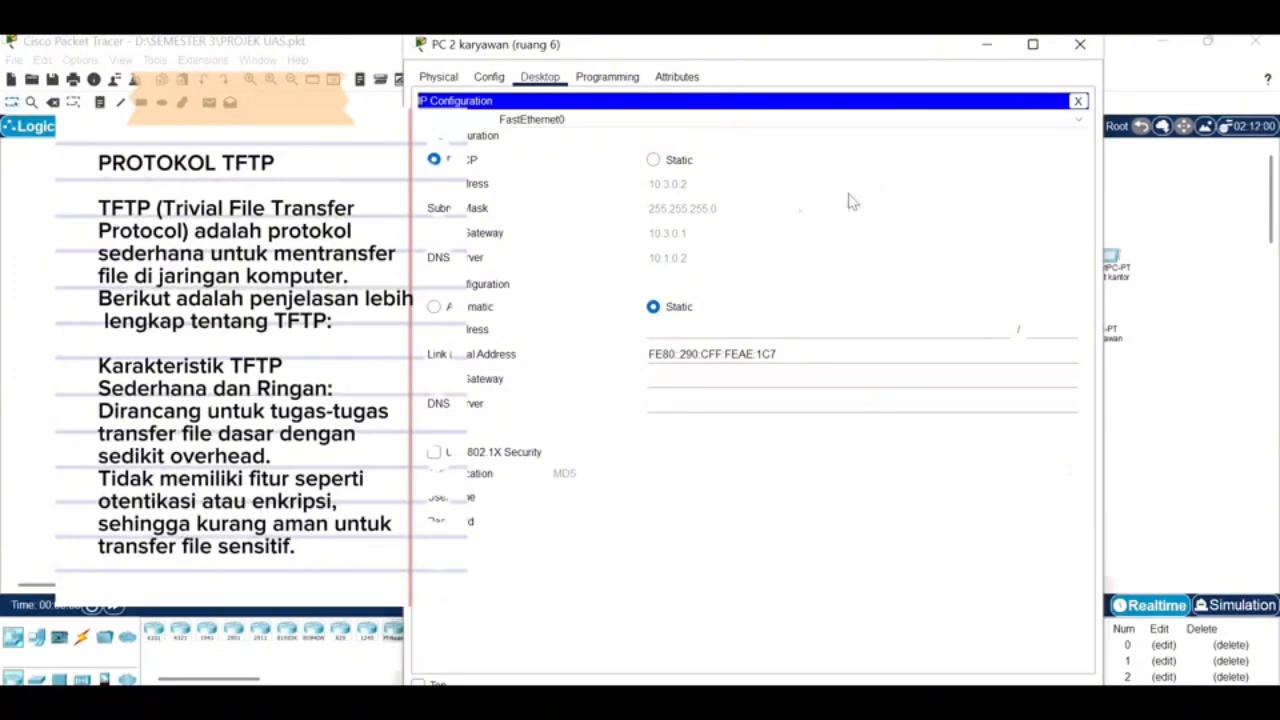
click(986, 45)
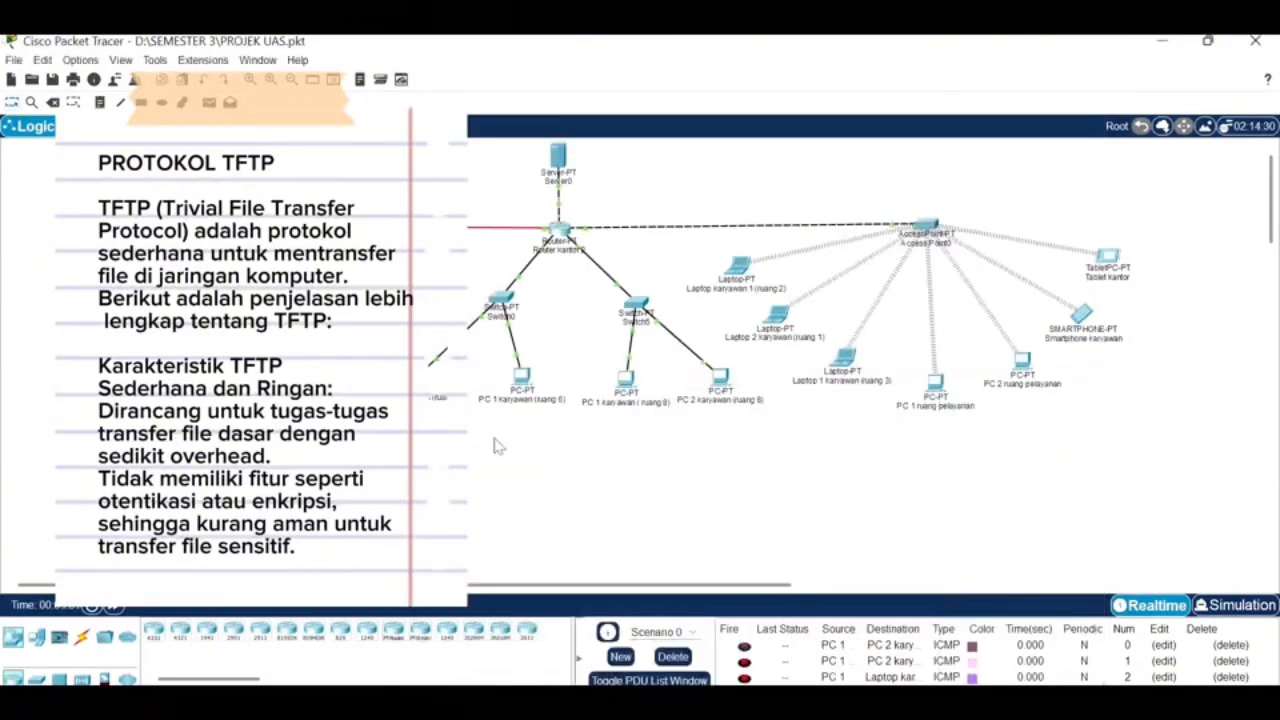
mouse_move(432, 378)
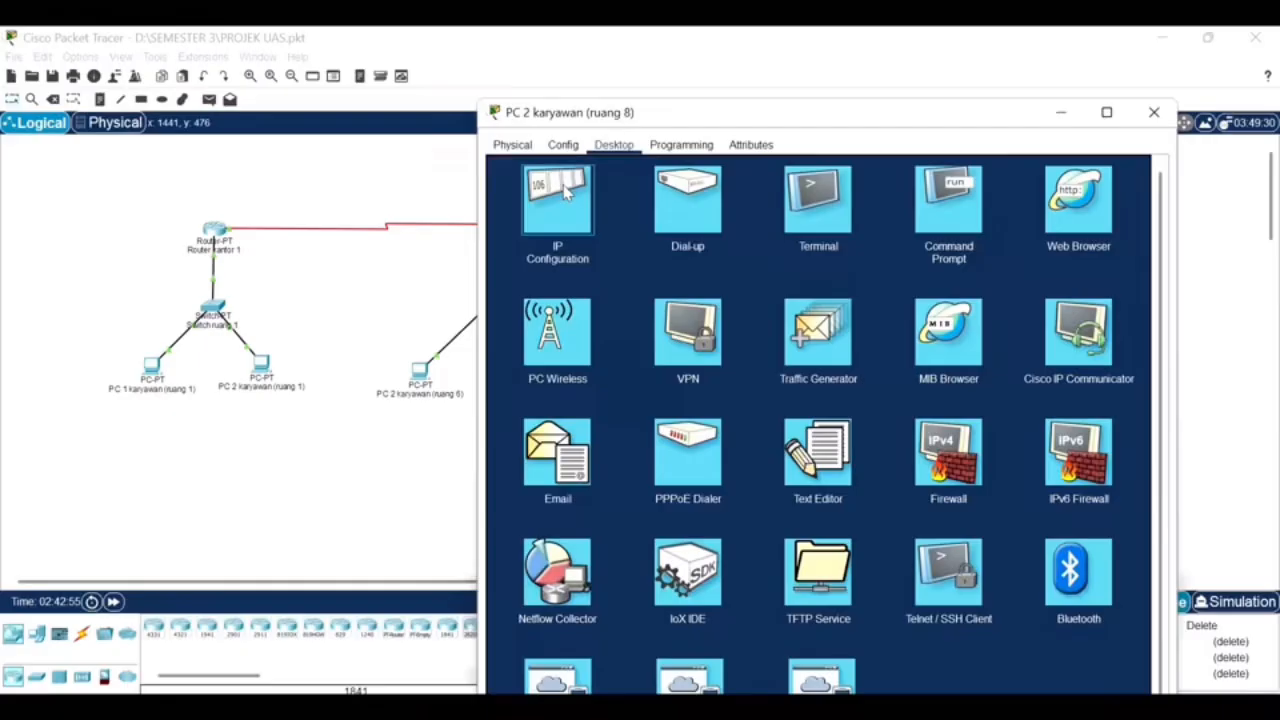
click(557, 200)
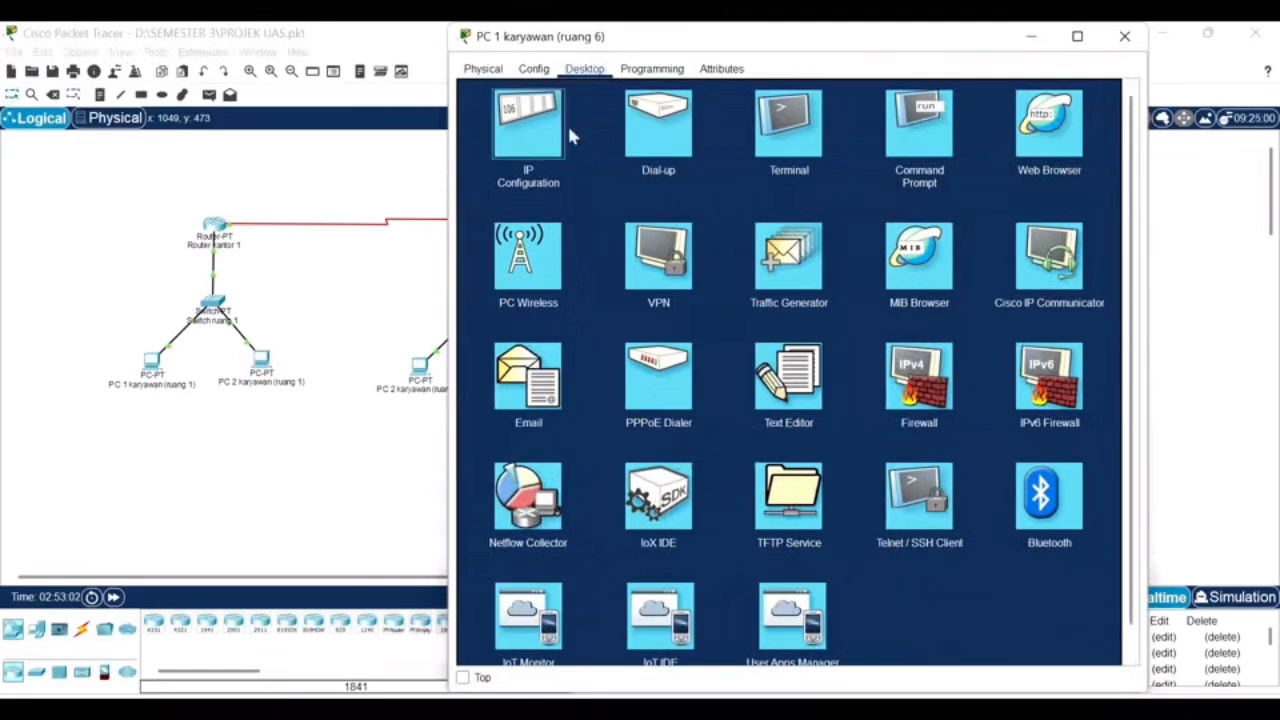
- Review the IP Configuration, global settings and Command Prompt history of PC 1 karyawan (ruang 6), and close its window
click(560, 135)
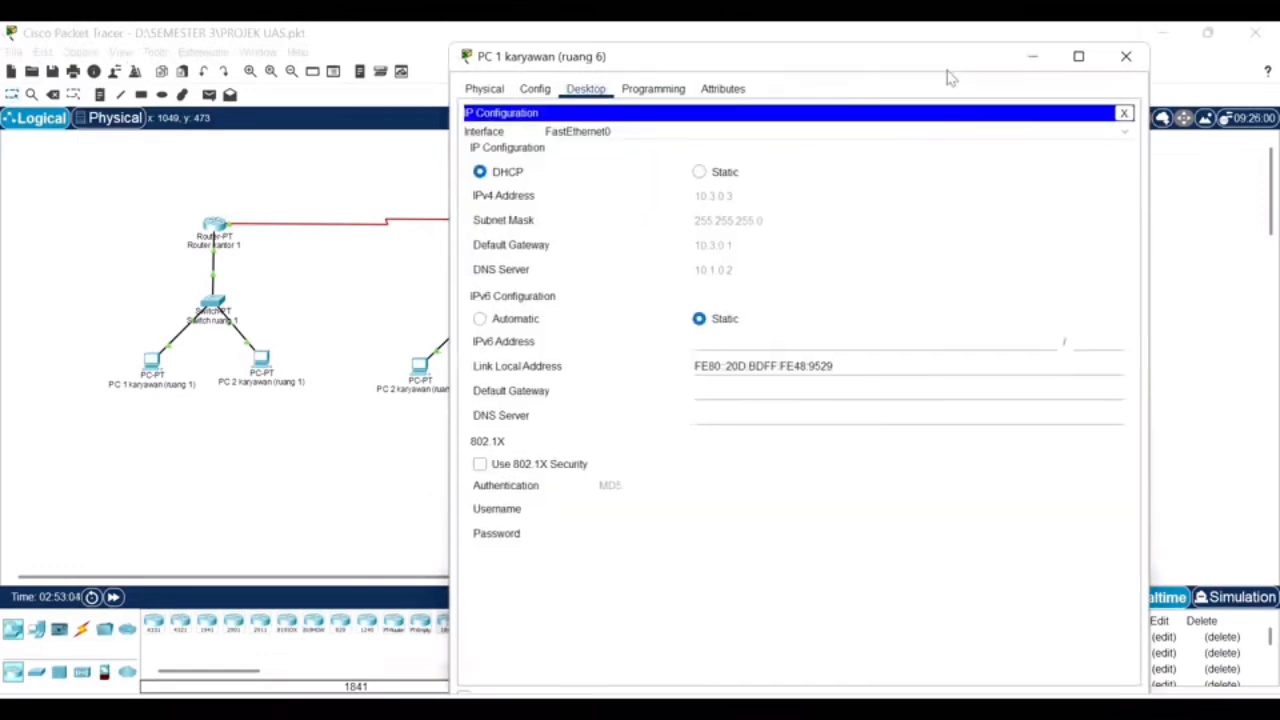
drag(950, 78, 982, 230)
click(565, 245)
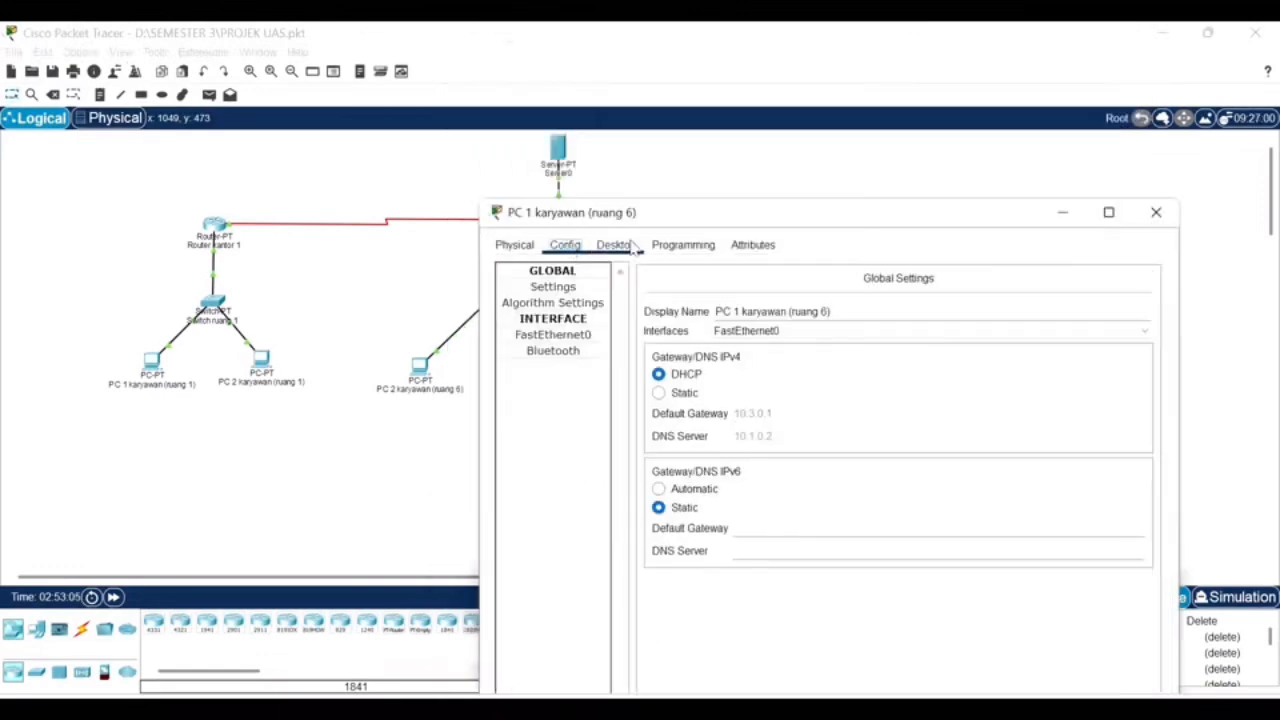
click(615, 245)
click(1155, 270)
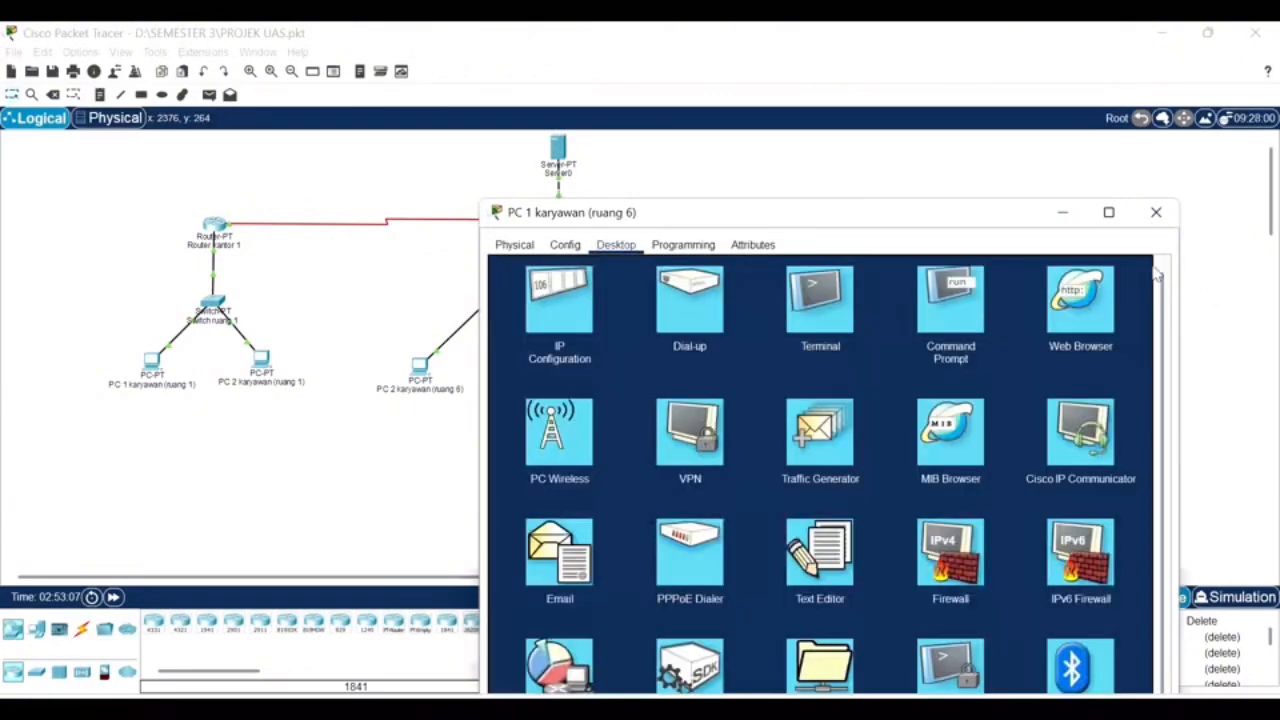
click(955, 300)
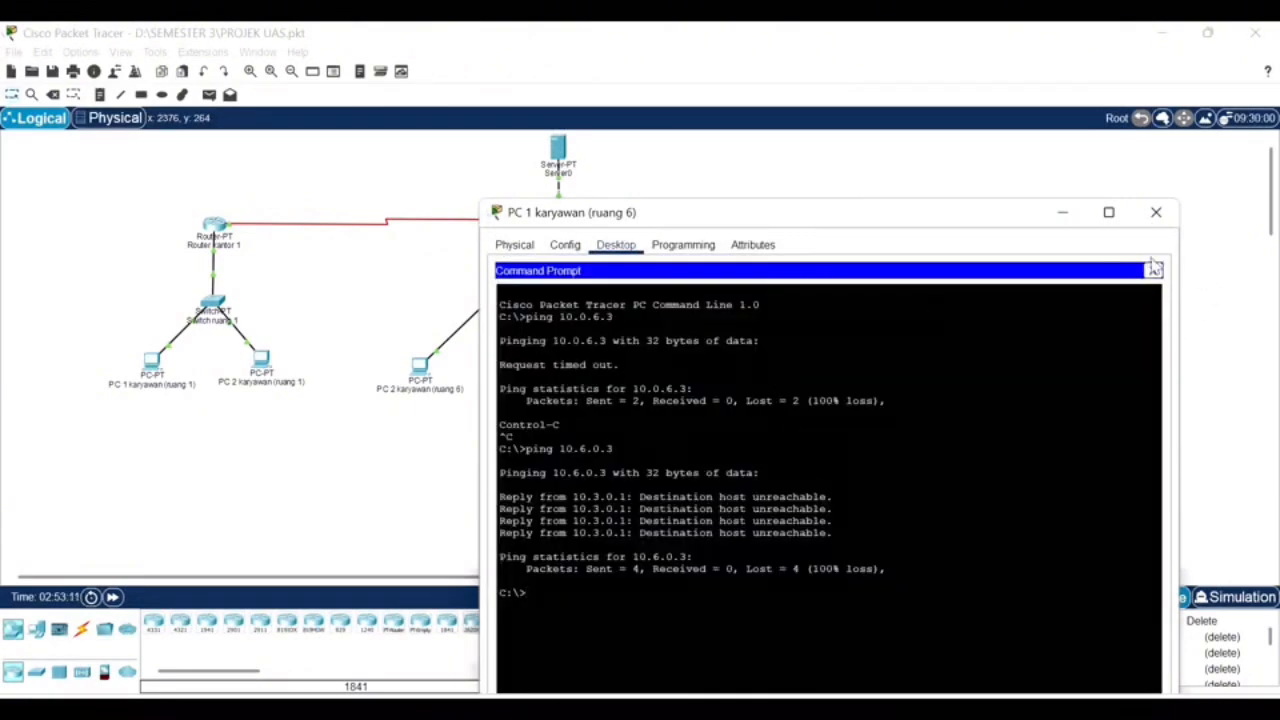
click(1156, 212)
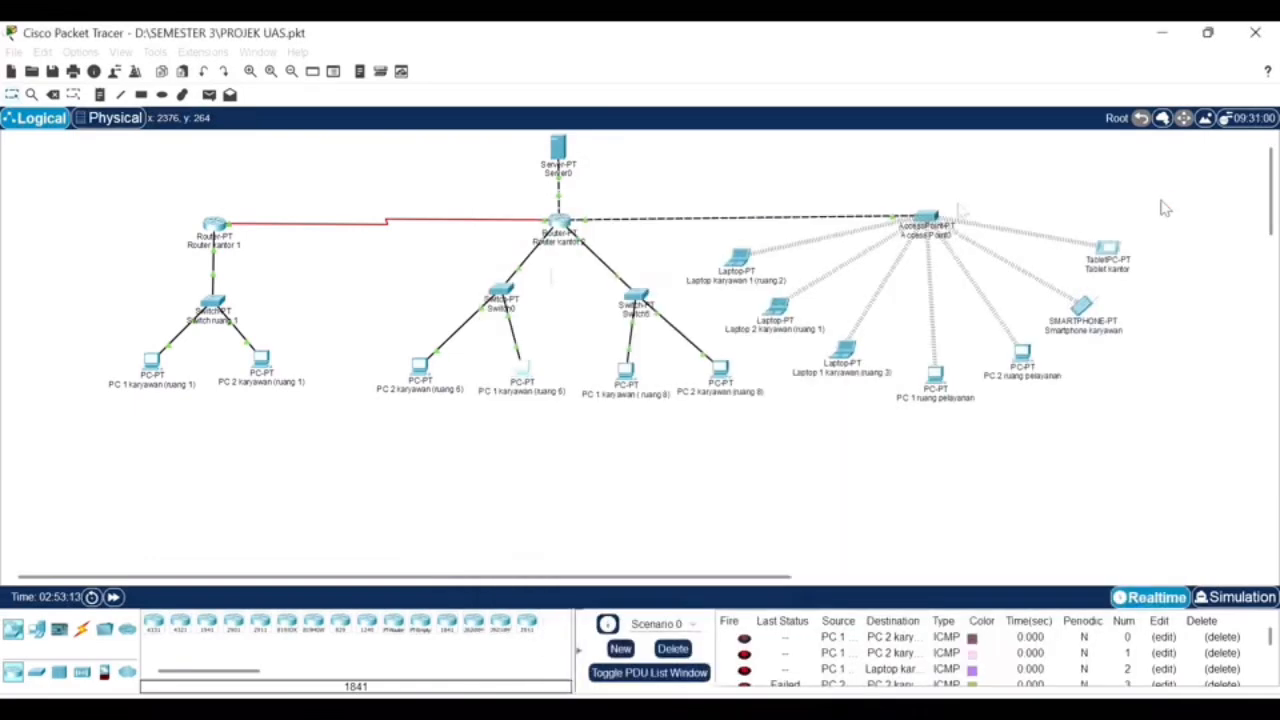
- Open PC 2 karyawan (ruang 6), review its FastEthernet0 IP Configuration and close that view
click(420, 367)
drag(897, 49, 946, 293)
click(651, 313)
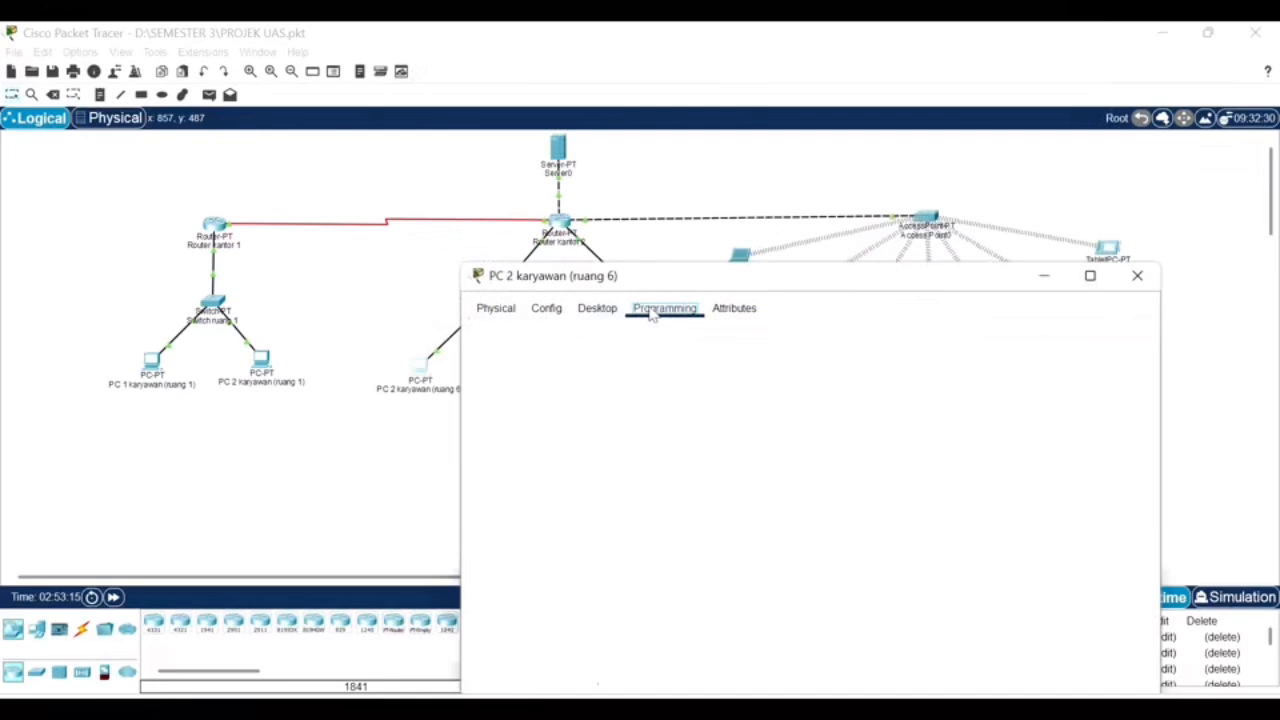
click(597, 308)
click(540, 340)
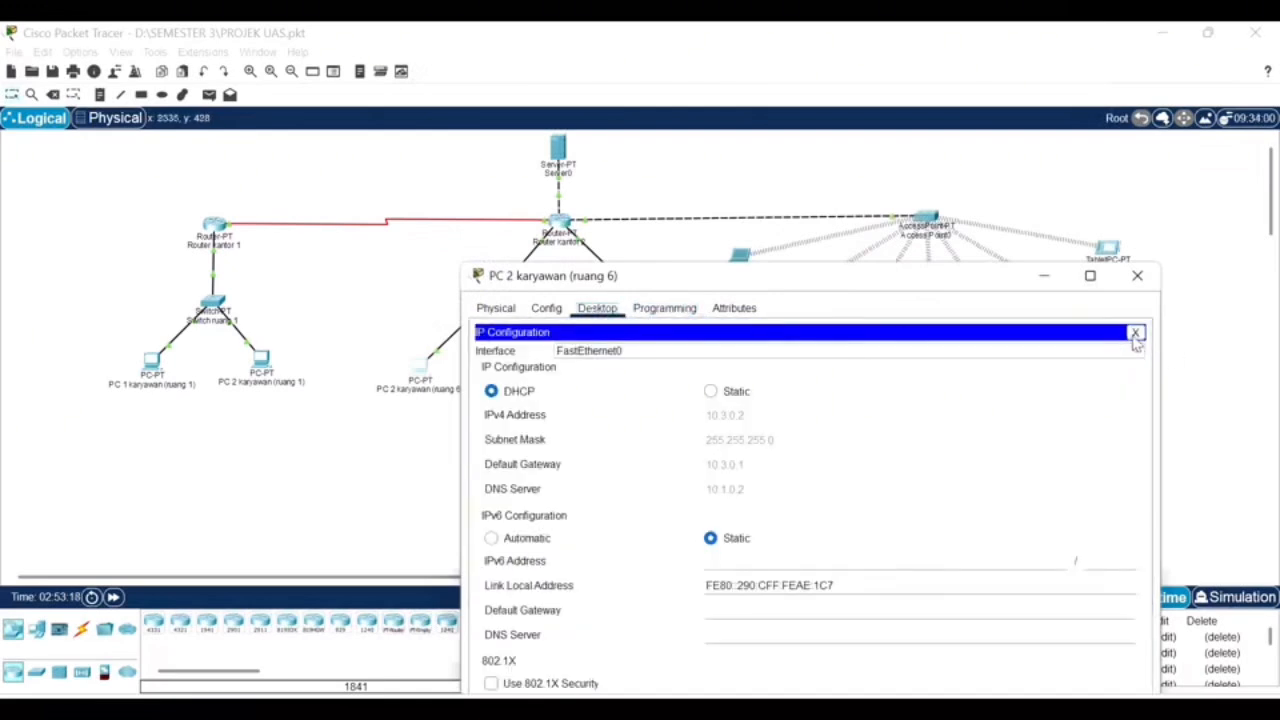
click(1135, 333)
- Ping 10.3.0.3 from the Command Prompt of PC 2 karyawan (ruang 6)
click(915, 372)
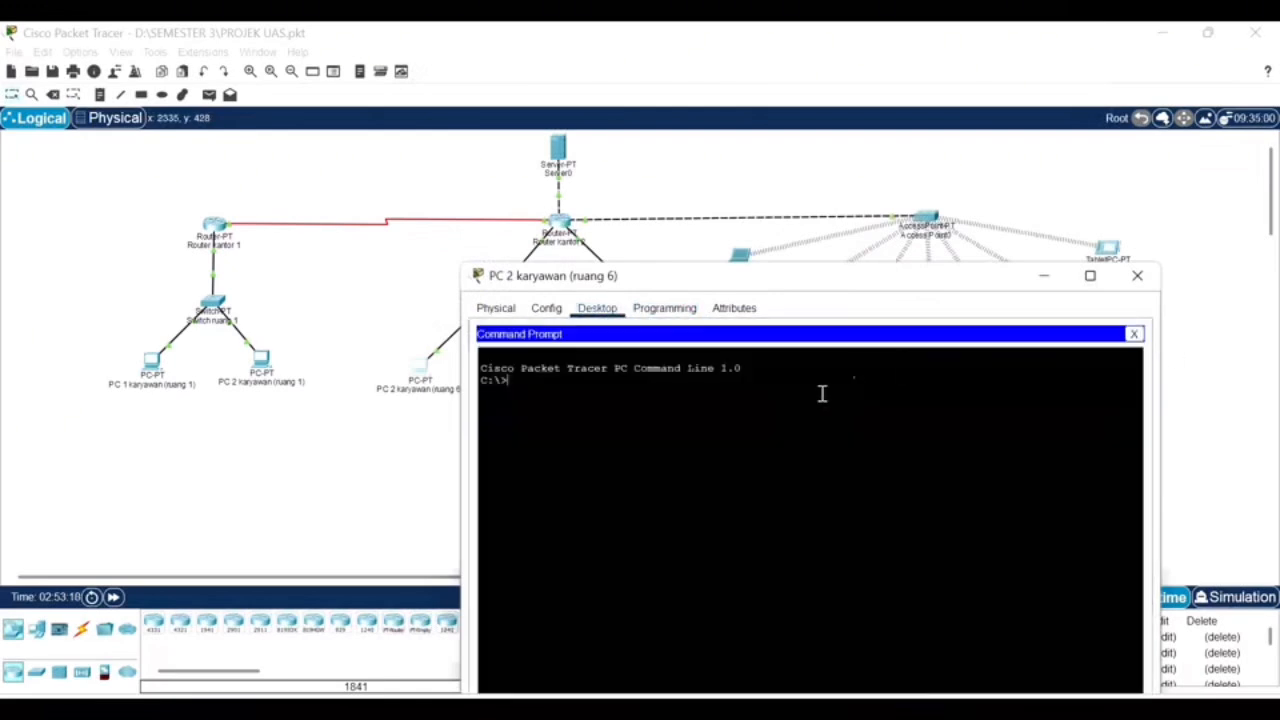
text(ping 10.3.0.3)
key(Return)
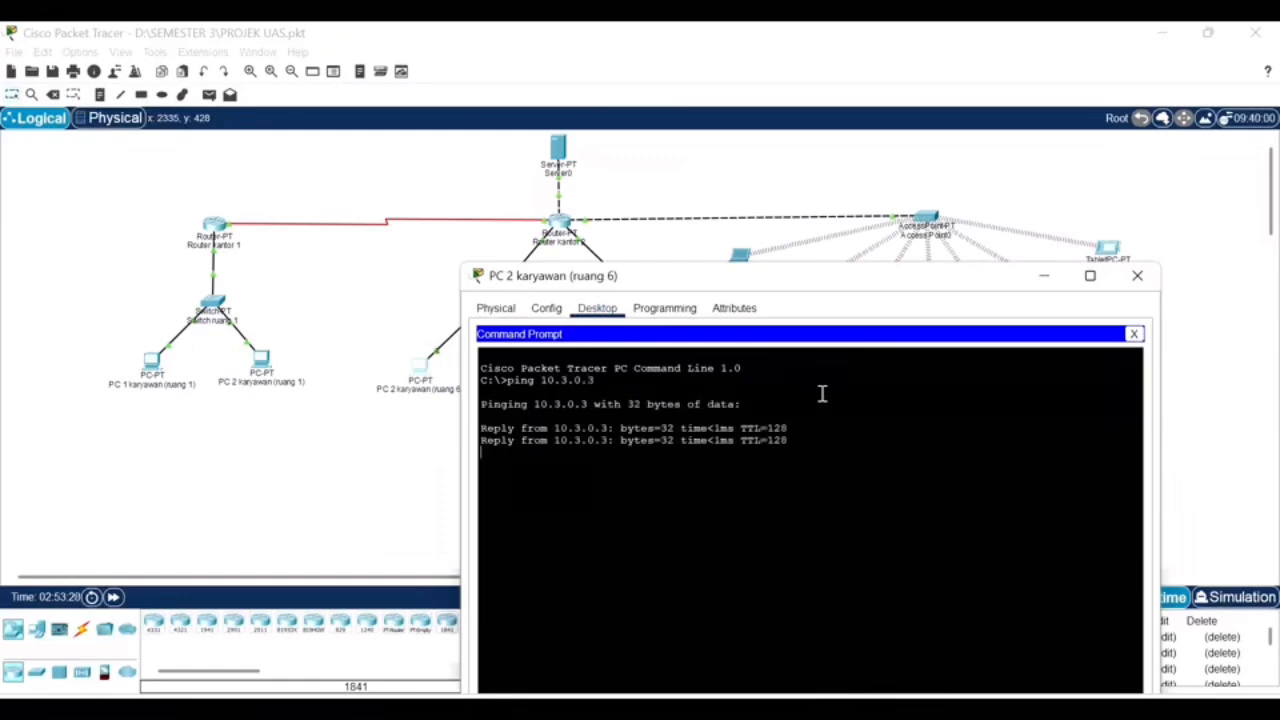
- Edit the recalled ping command on PC 2 karyawan (ruang 6) to target 10.2.0.2 and run it
key(Up)
key(Left)
key(Left)
key(Left)
key(Left)
key(Left)
key(BackSpace)
text(2)
key(Right)
key(Right)
key(Right)
key(Right)
key(BackSpace)
text(2)
key(Return)
- Change the recalled ping target to 10.3.0.2, run the command, and reposition the window so the replies can be read
drag(824, 287, 918, 141)
key(Up)
key(Left)
key(Left)
key(Left)
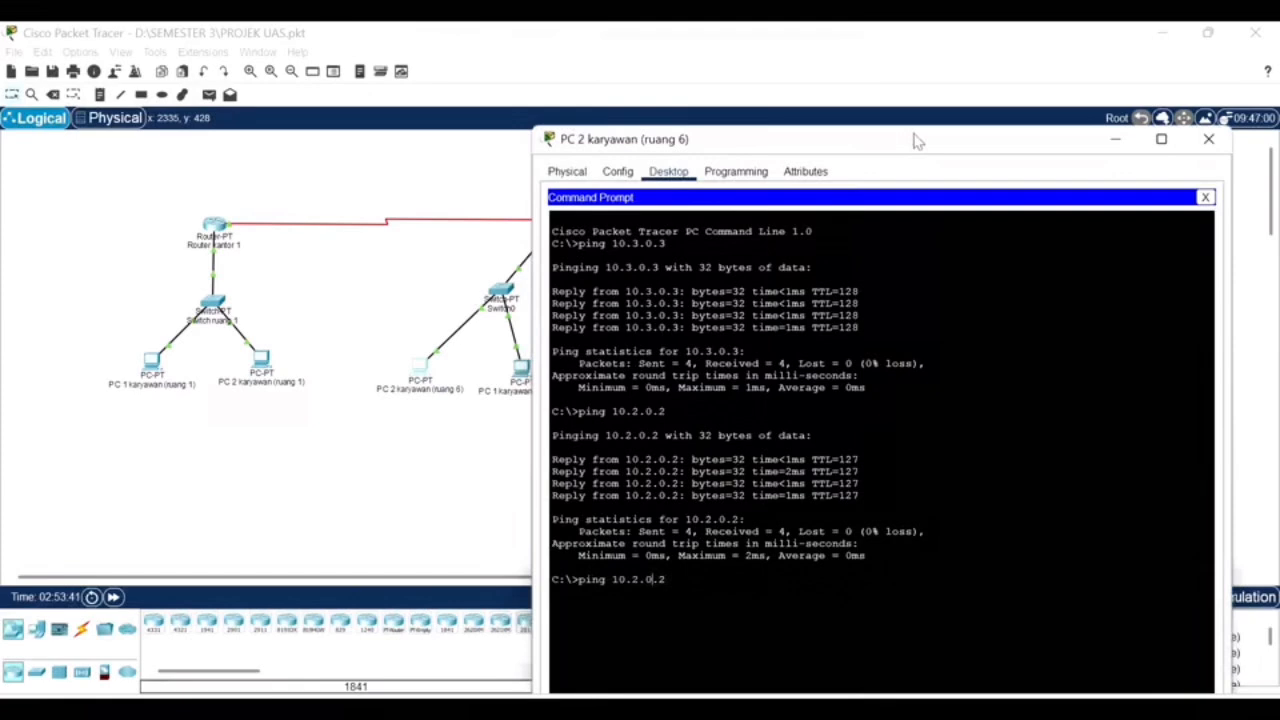
key(BackSpace)
text(3)
key(Return)
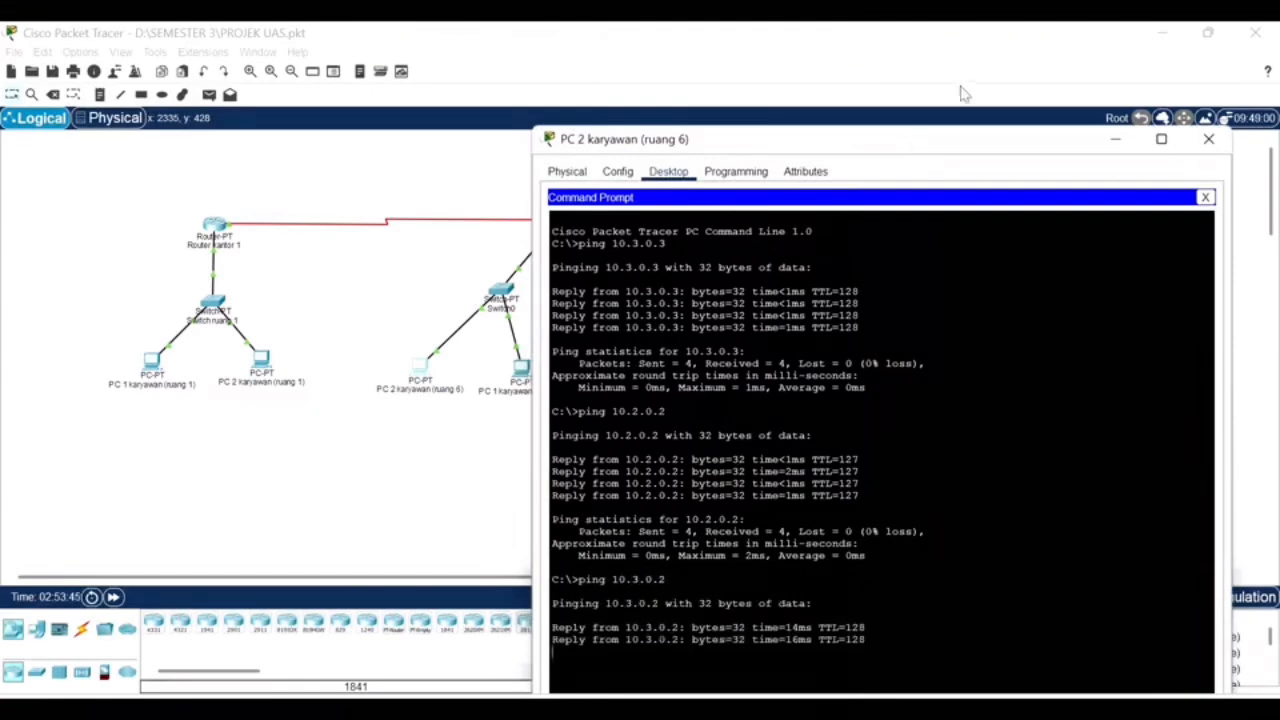
drag(921, 146, 931, 116)
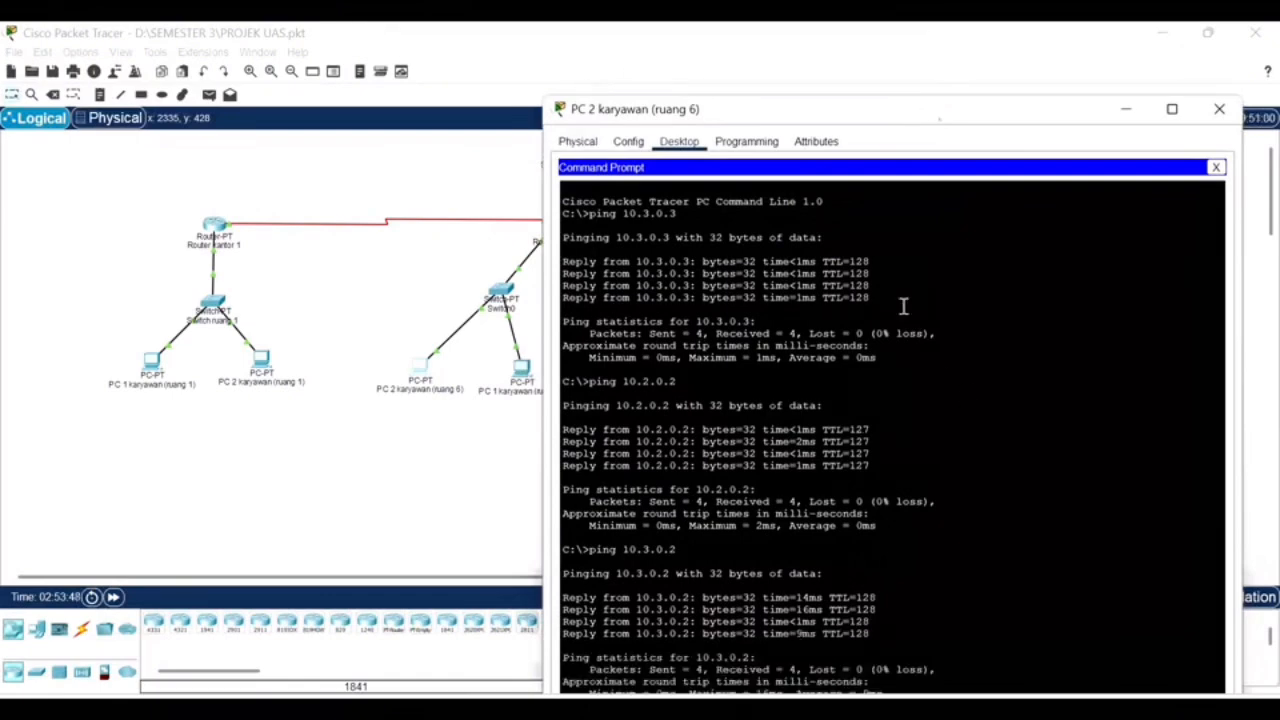
drag(937, 110, 935, 97)
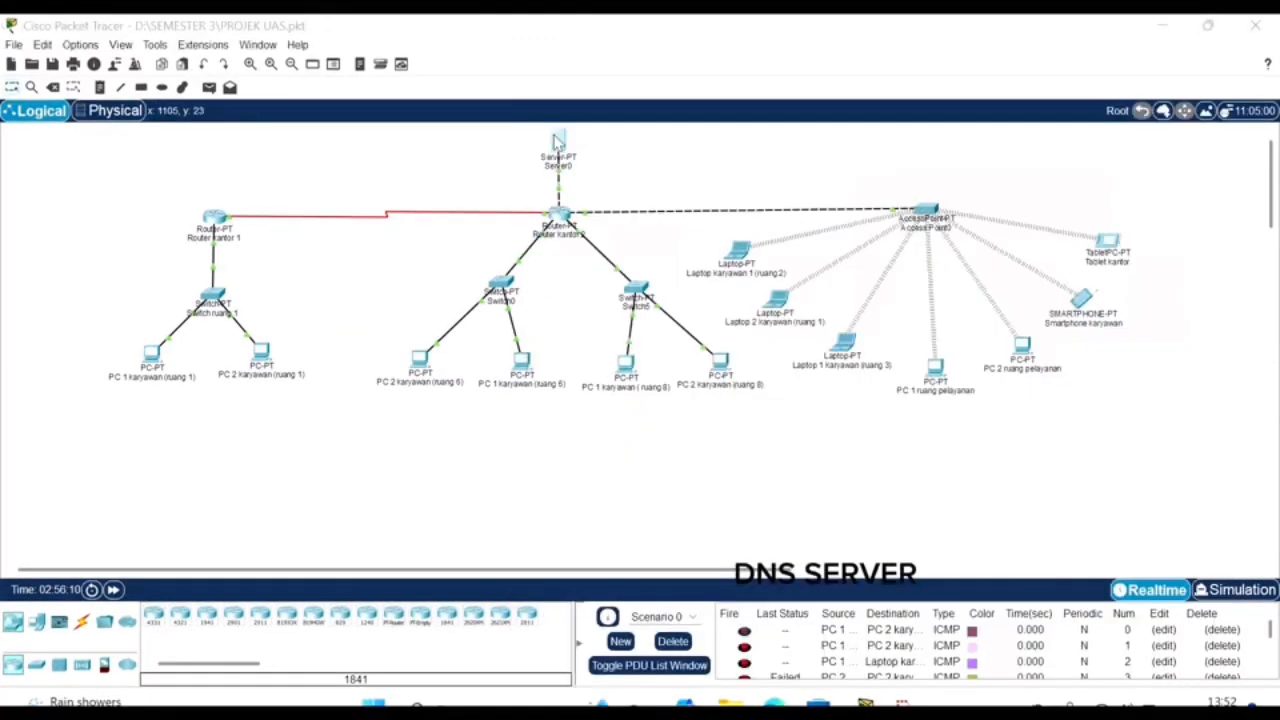
- Open the DNS service of Server0, inspect the jarkom.com A record and minimize the server window
click(558, 140)
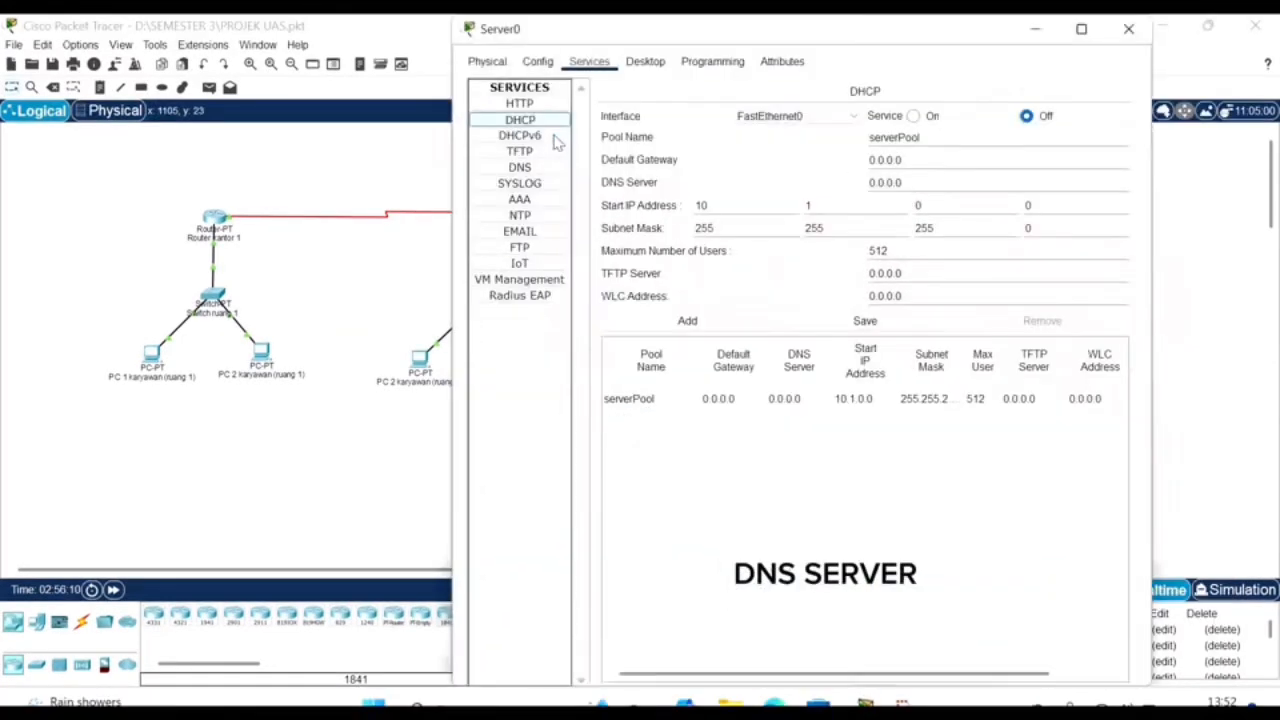
click(540, 167)
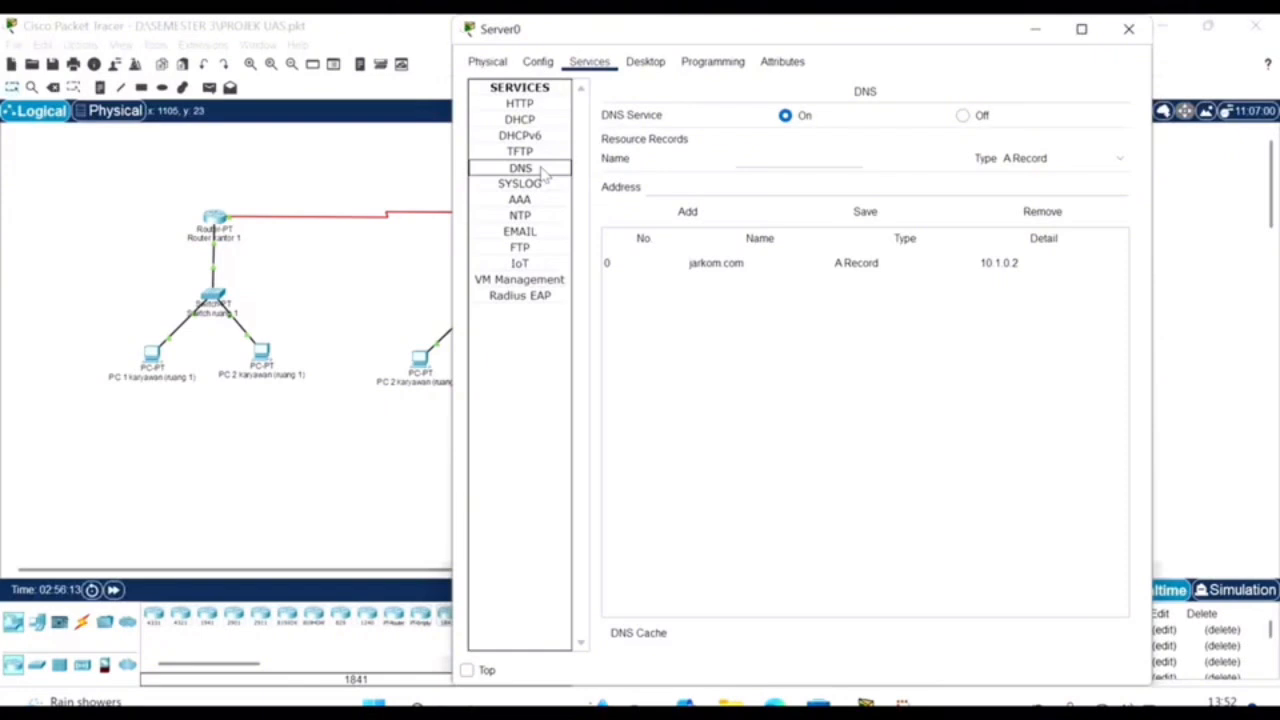
click(749, 265)
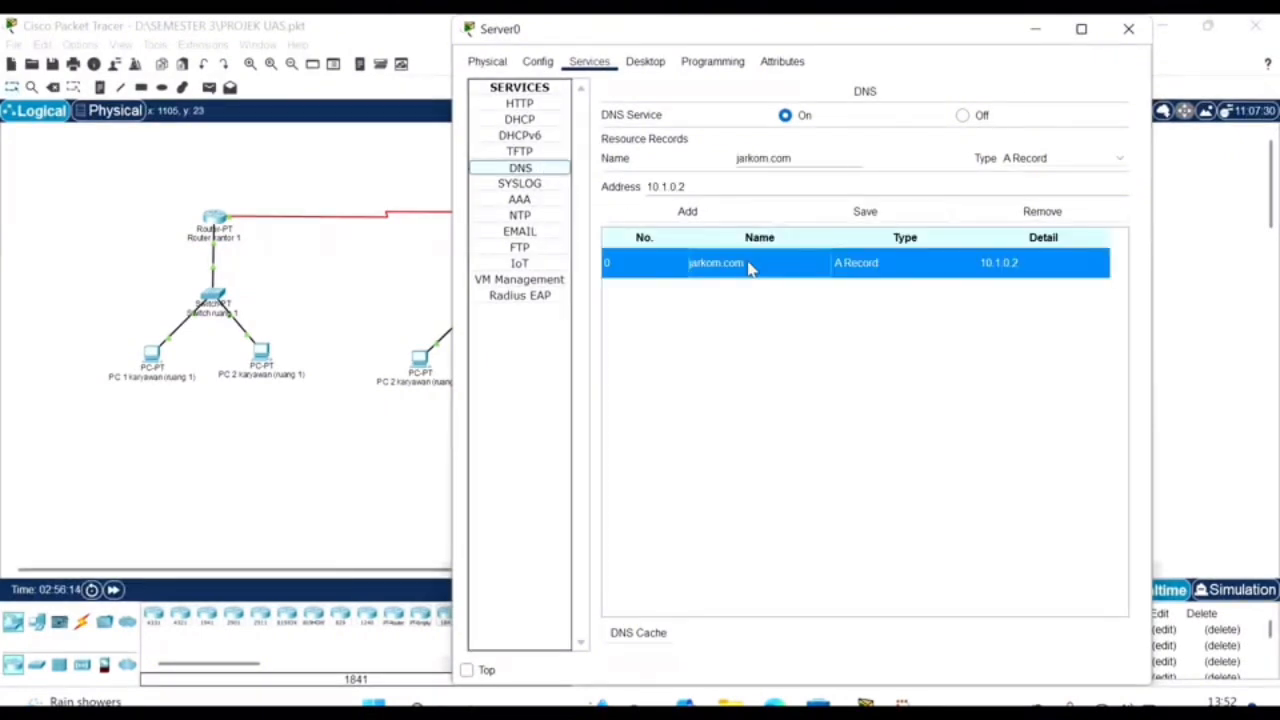
click(1035, 31)
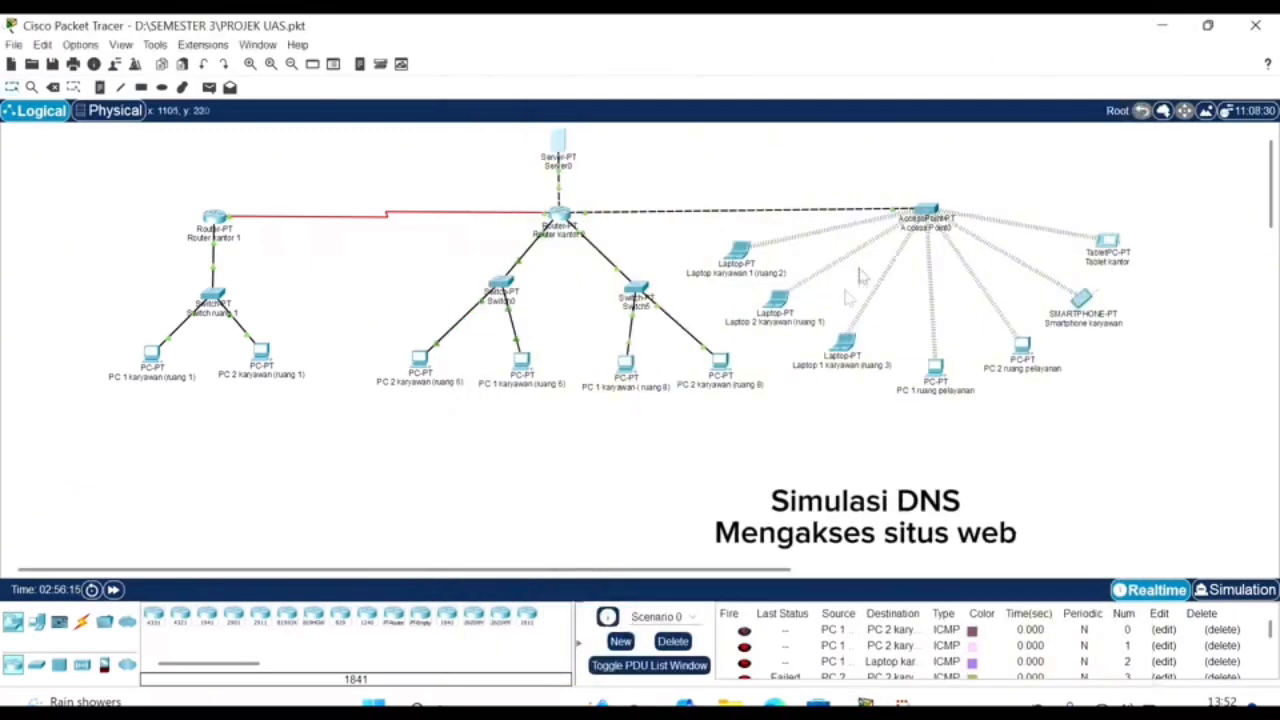
- Load jarkom.com in the Web Browser of Laptop 2 karyawan (ruang 1) and close the laptop's window
click(775, 306)
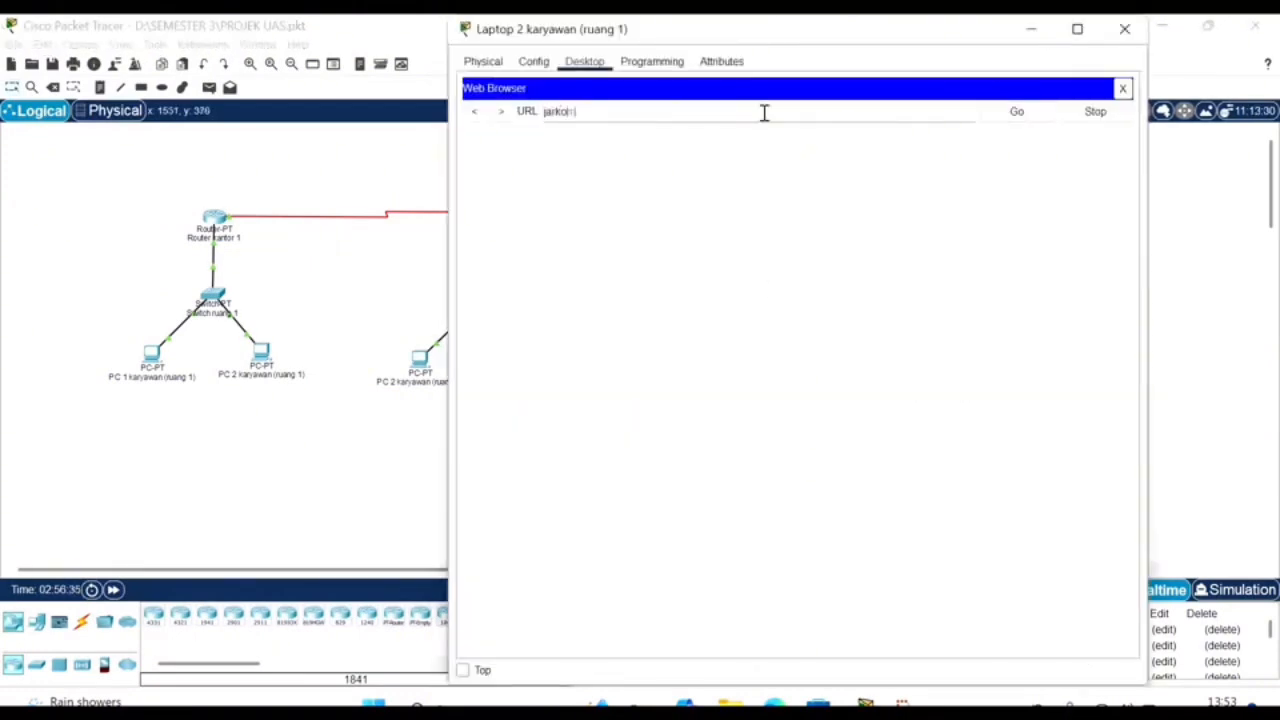
text(om.c)
key(Return)
click(1016, 111)
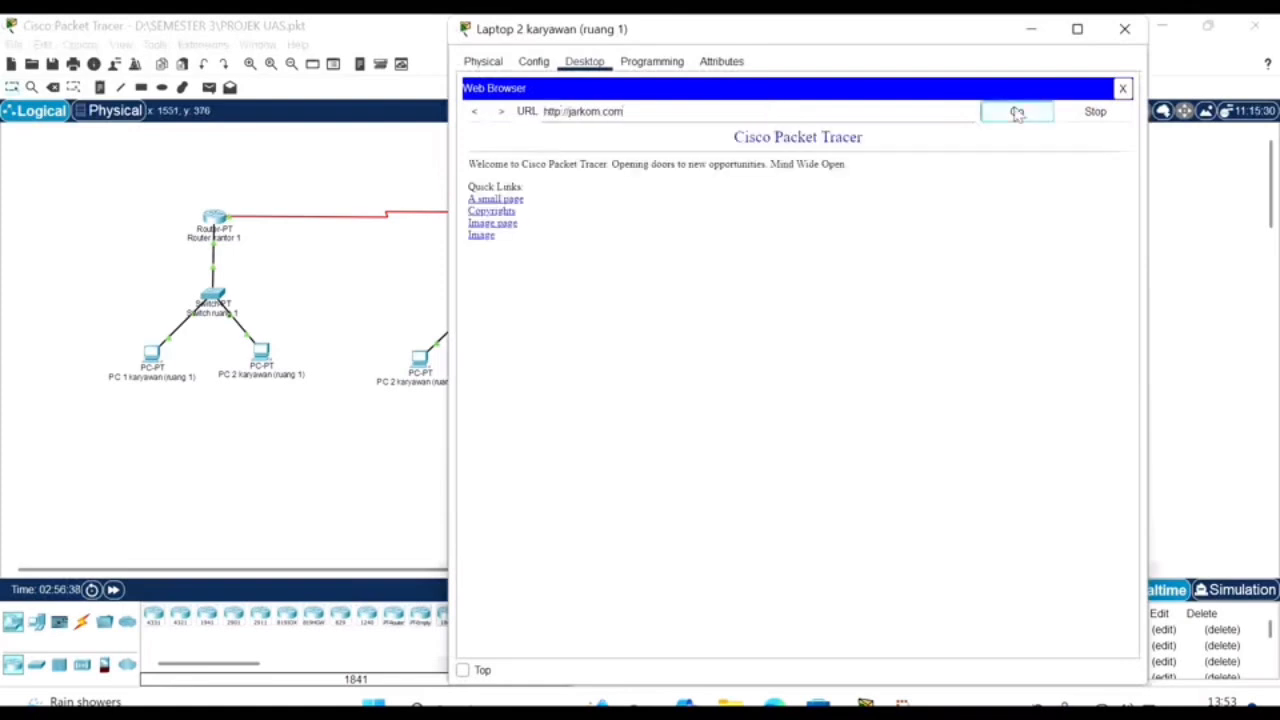
drag(855, 42, 940, 220)
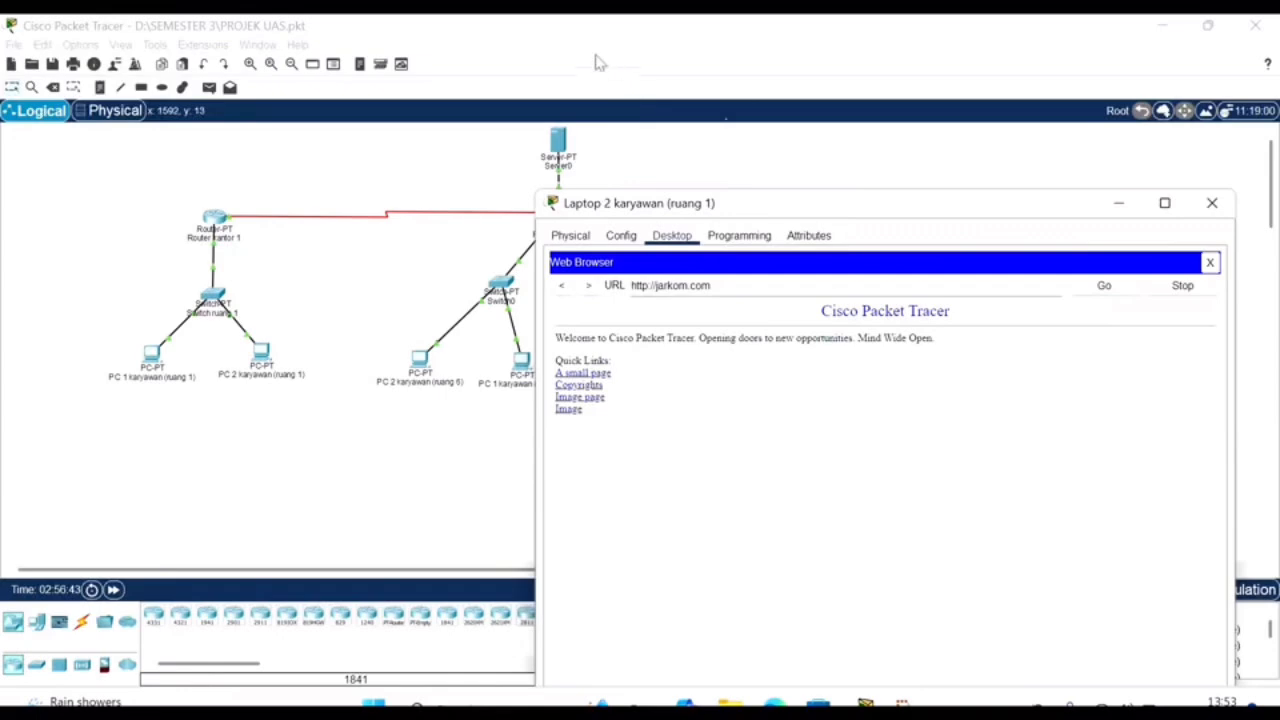
click(1212, 203)
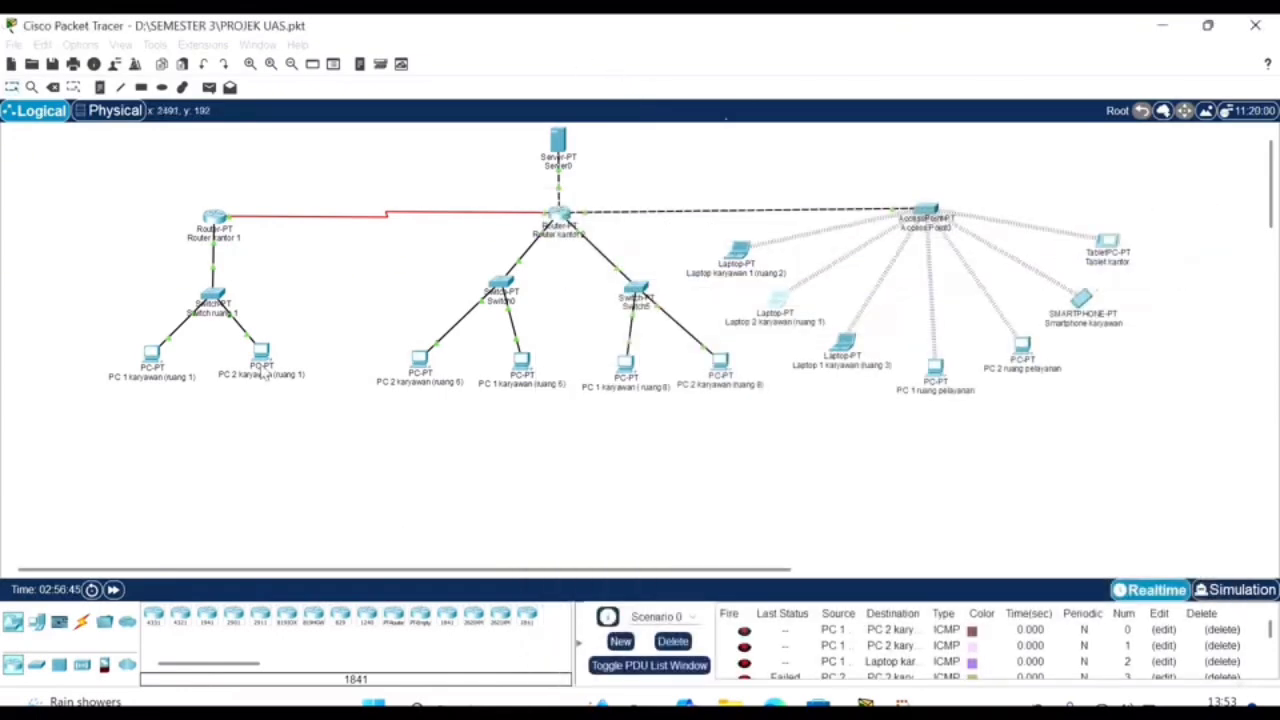
- Open PC 2 karyawan (ruang 1), review its static IP Configuration and close the window
click(262, 370)
drag(946, 40, 908, 192)
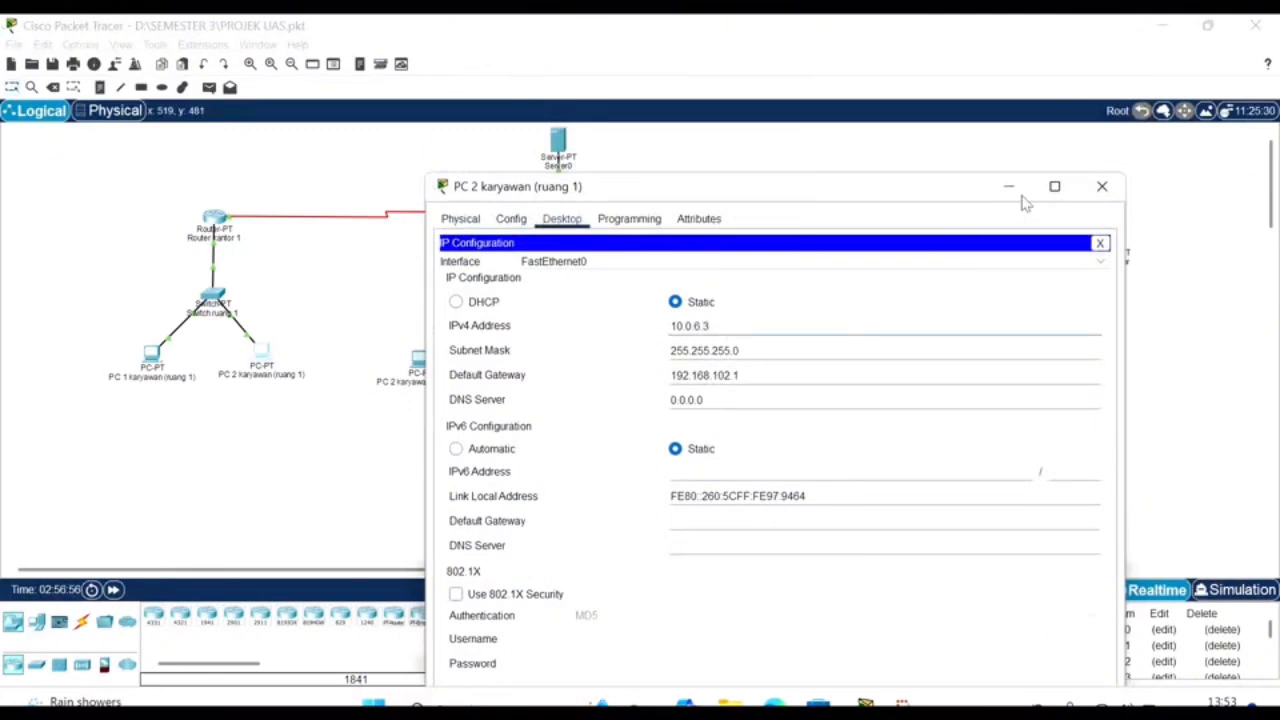
click(1102, 186)
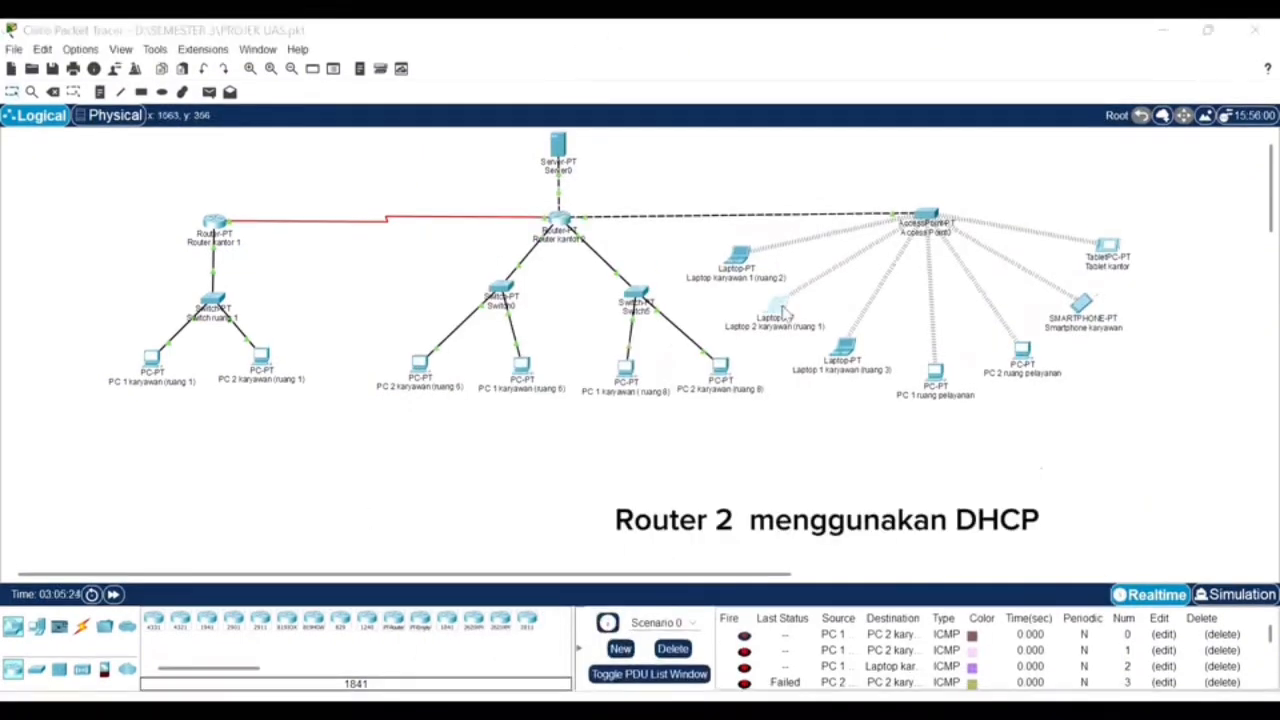
- Review the IP Configuration of Laptop 2 karyawan (ruang 1) and the Wireless0 settings of Smartphone karyawan, minimizing both windows
click(776, 305)
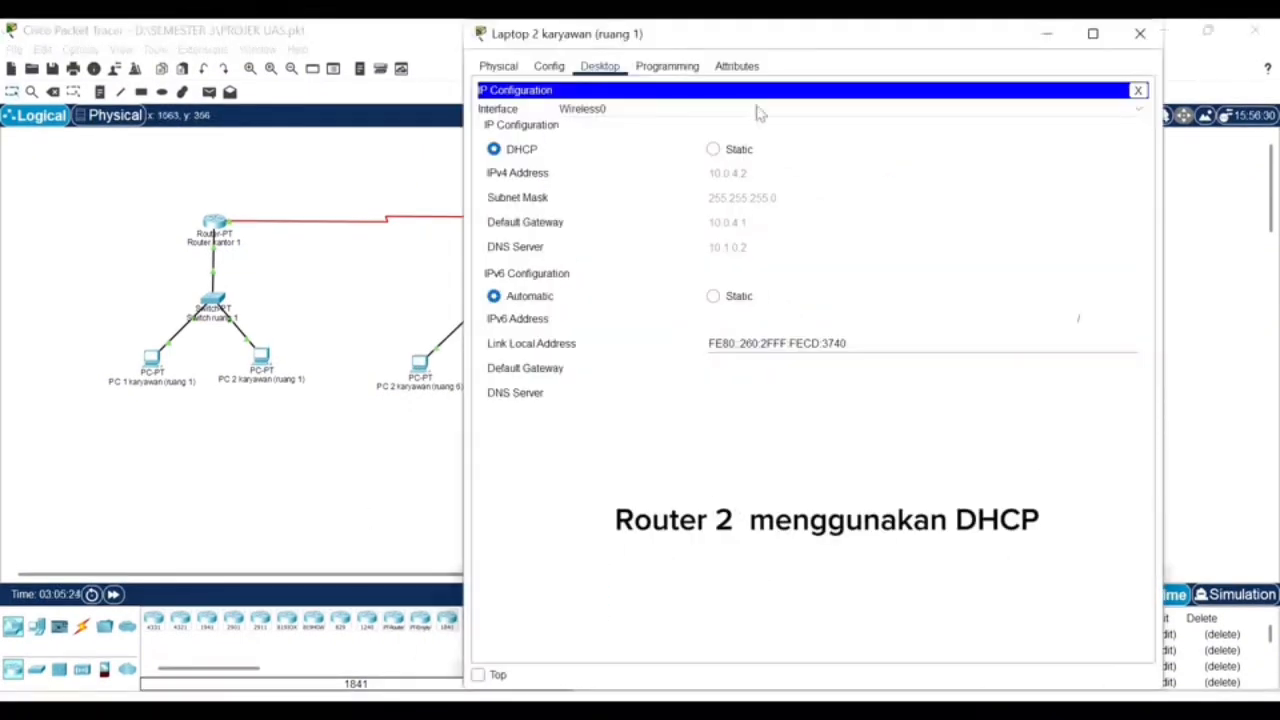
click(1056, 40)
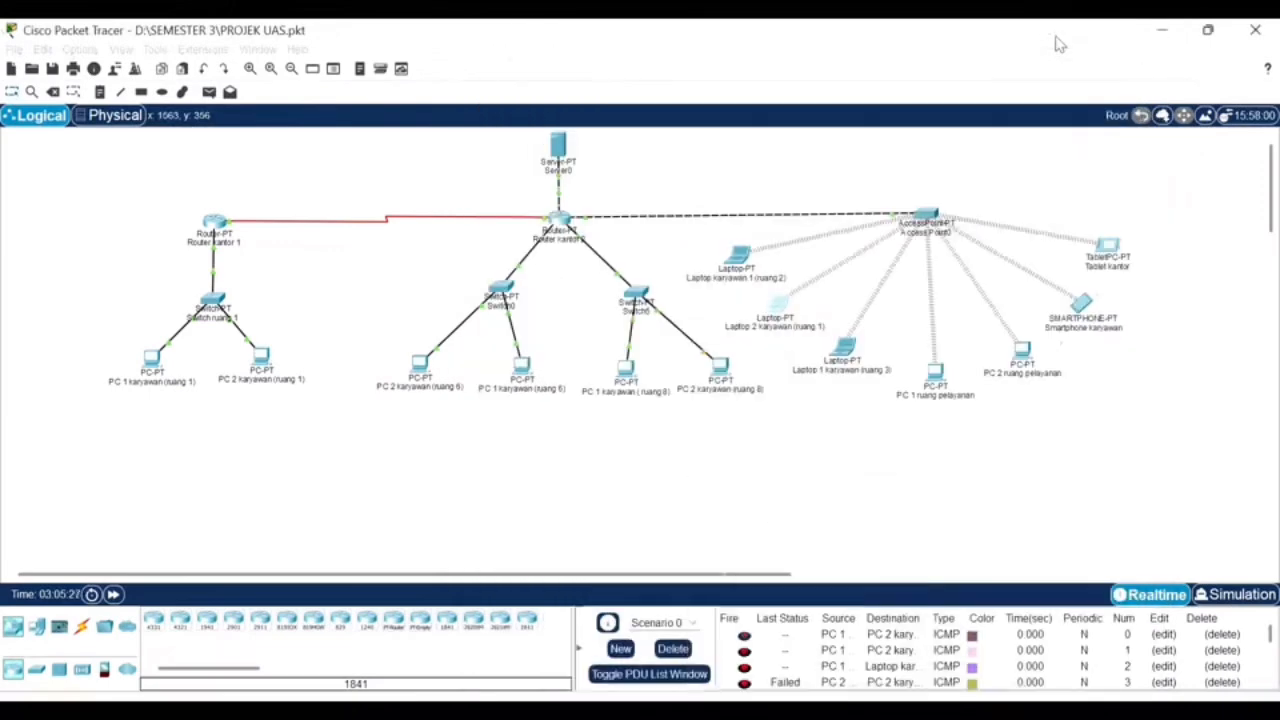
click(1082, 303)
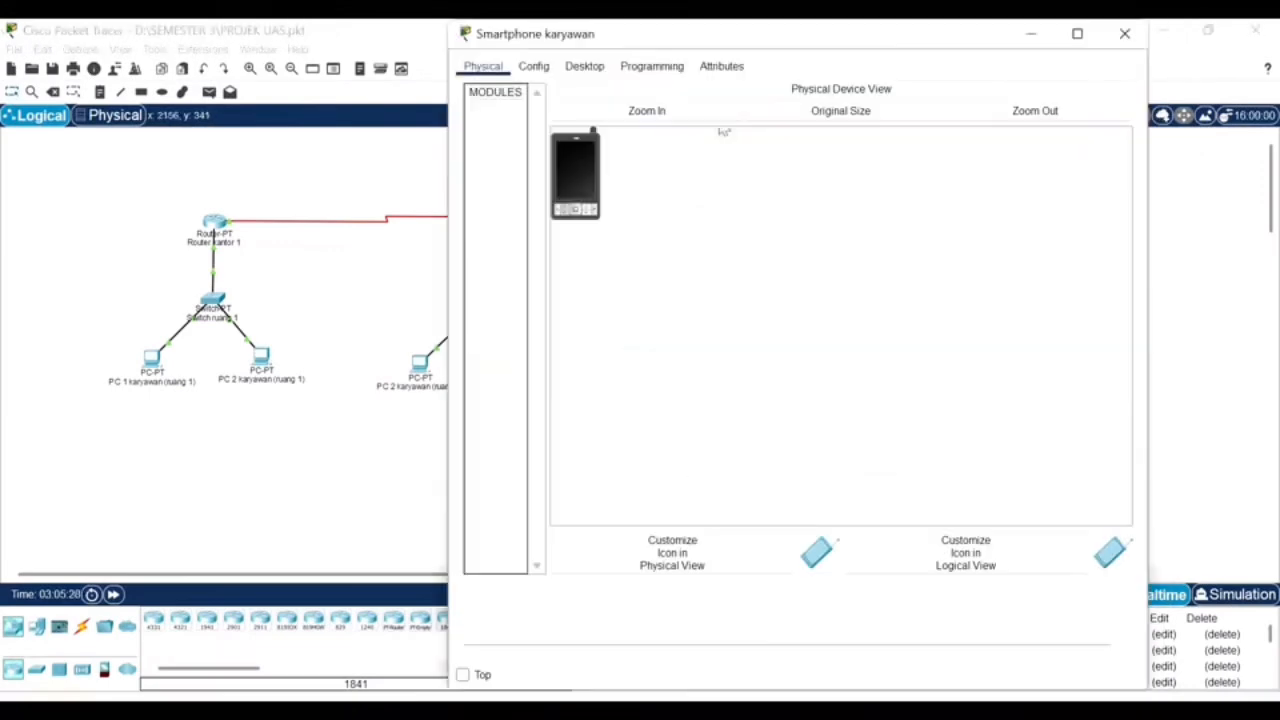
drag(903, 63, 954, 184)
click(593, 193)
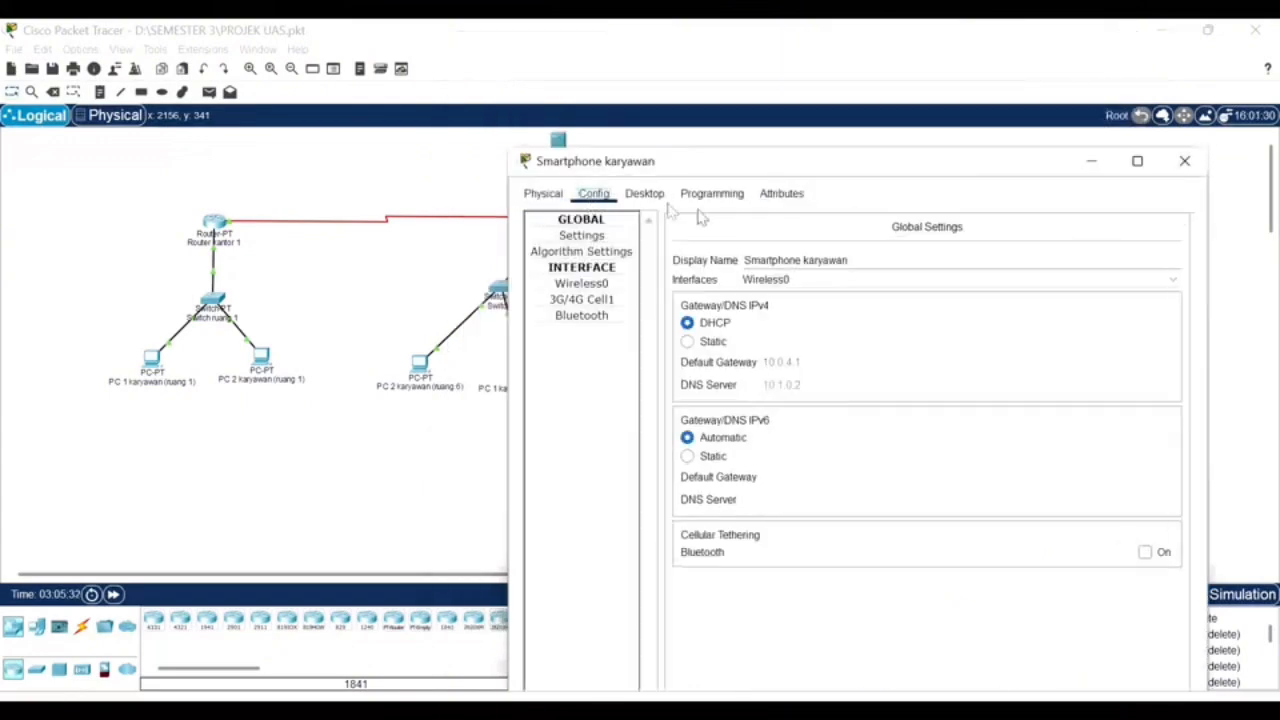
click(582, 284)
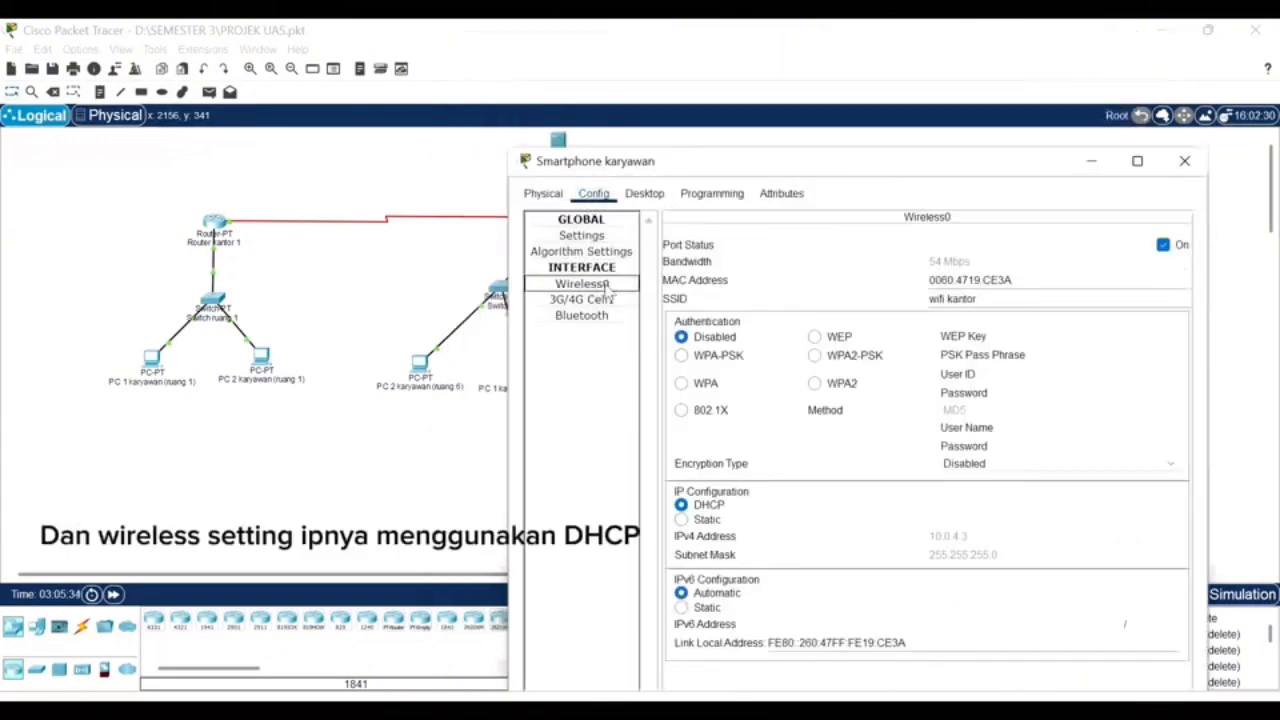
click(1086, 172)
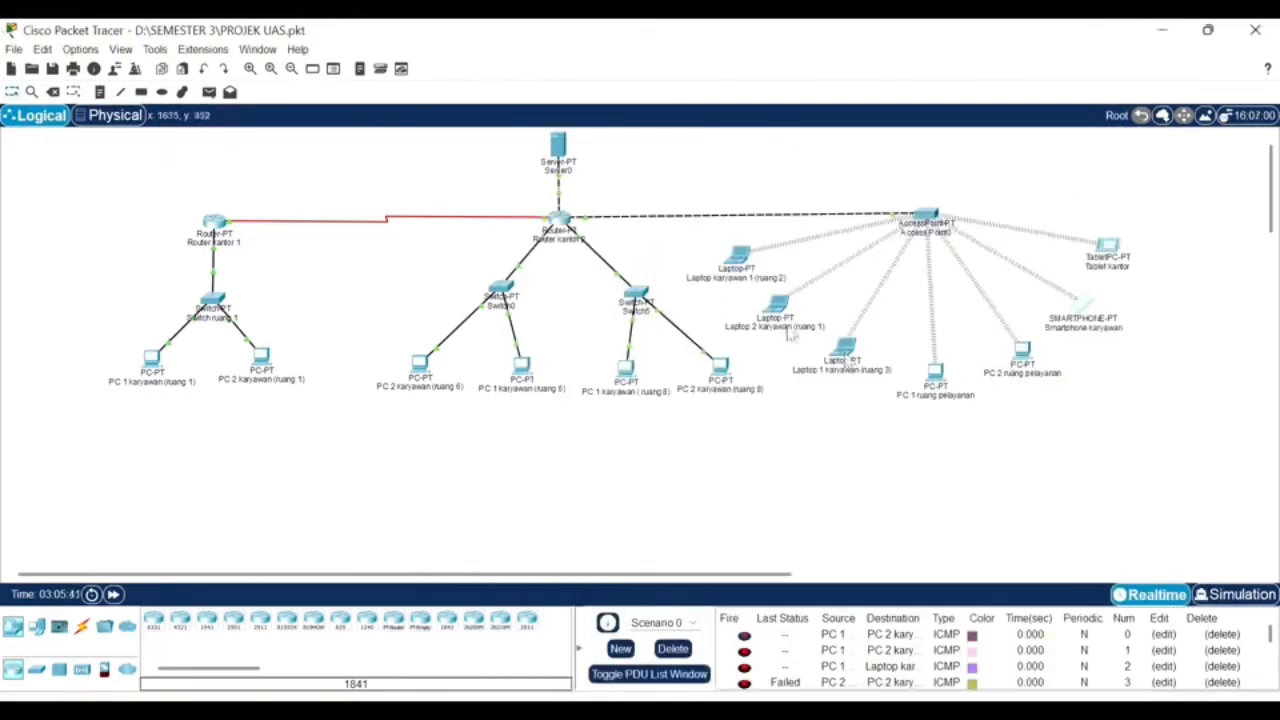
- Open the Command Prompt of PC 1 ruang pelayanan and ping 10.0.4.2
click(932, 372)
click(533, 189)
click(590, 192)
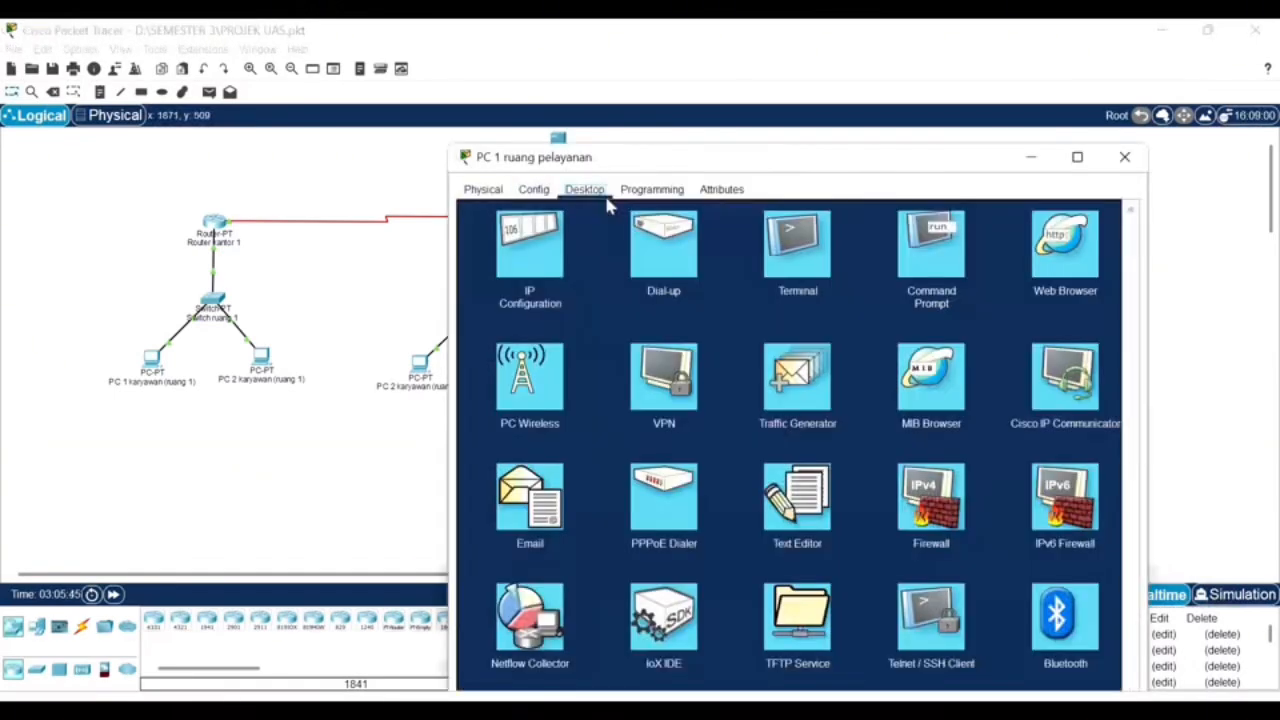
click(931, 245)
text(ping 10.0.4.2)
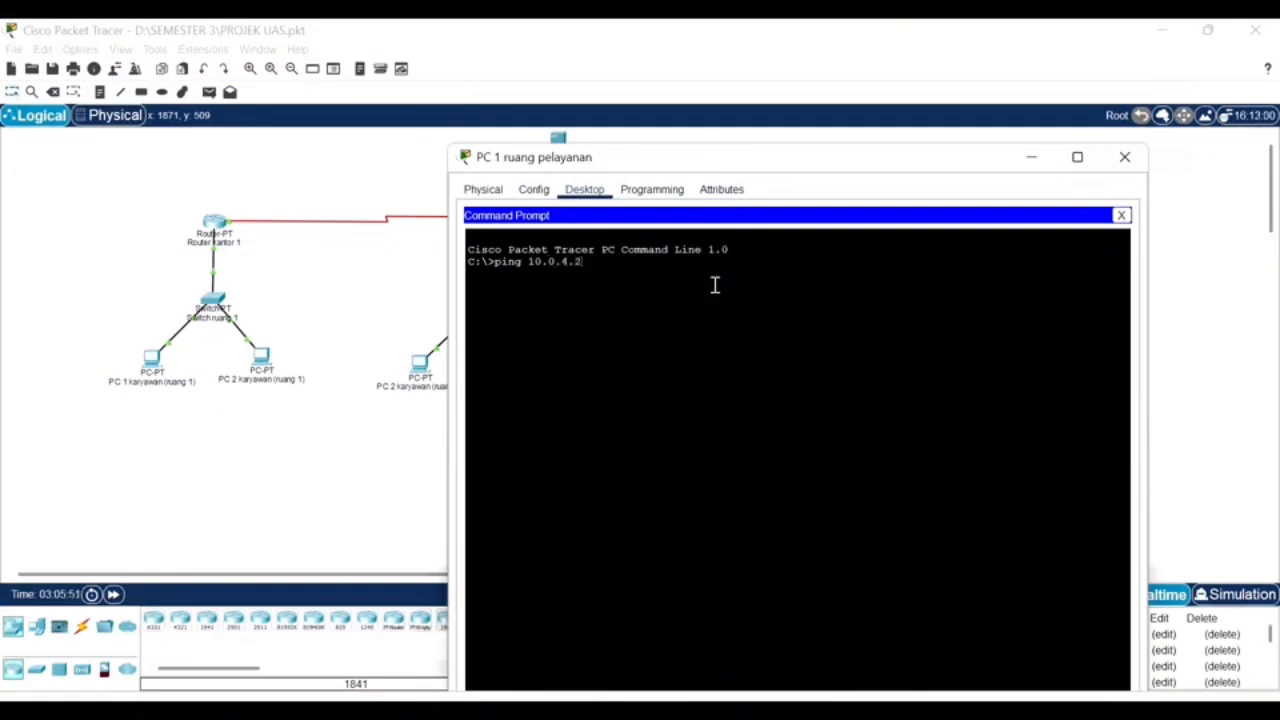
key(Return)
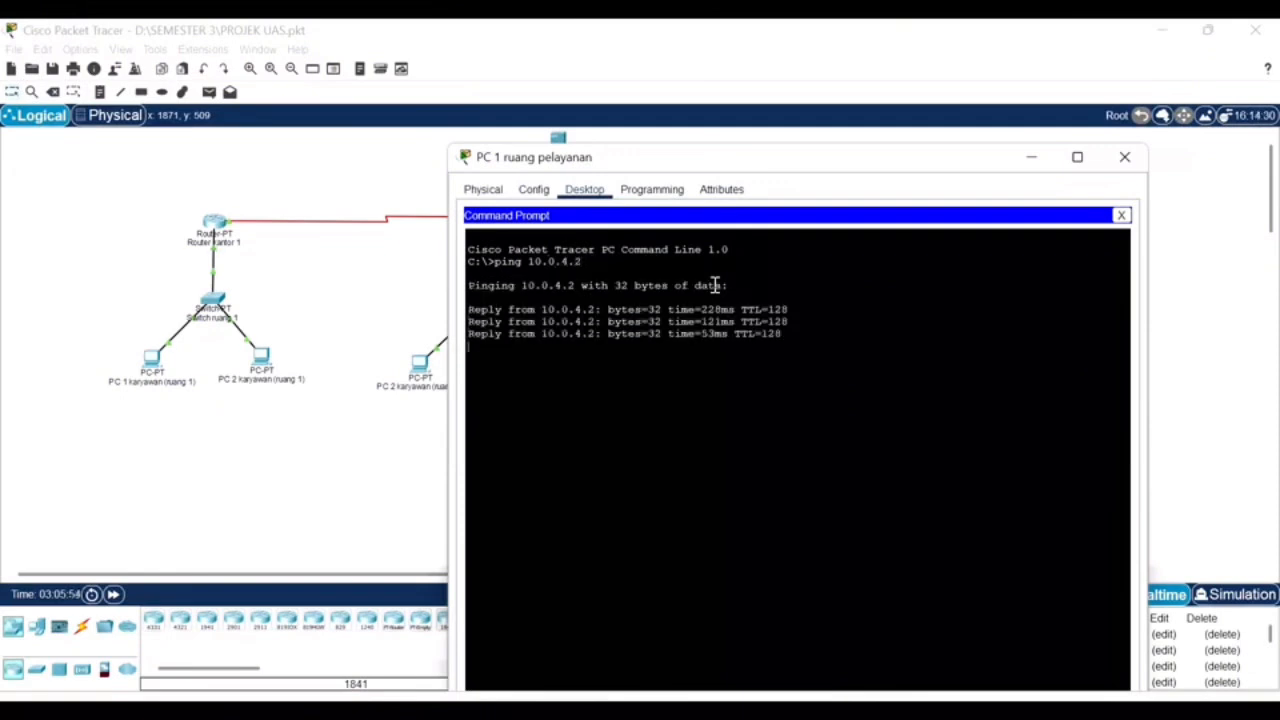
- Ping 10.0.4.3 from PC 1 ruang pelayanan and return to the network topology
key(Up)
key(Return)
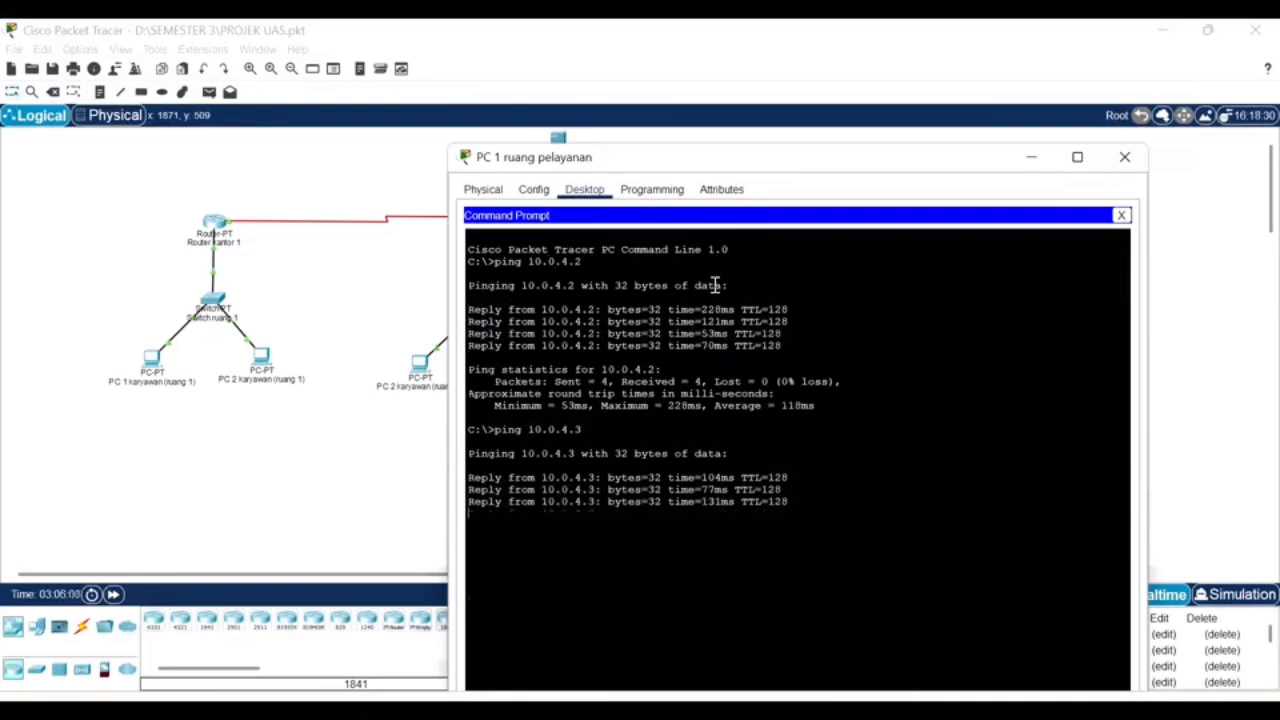
click(569, 77)
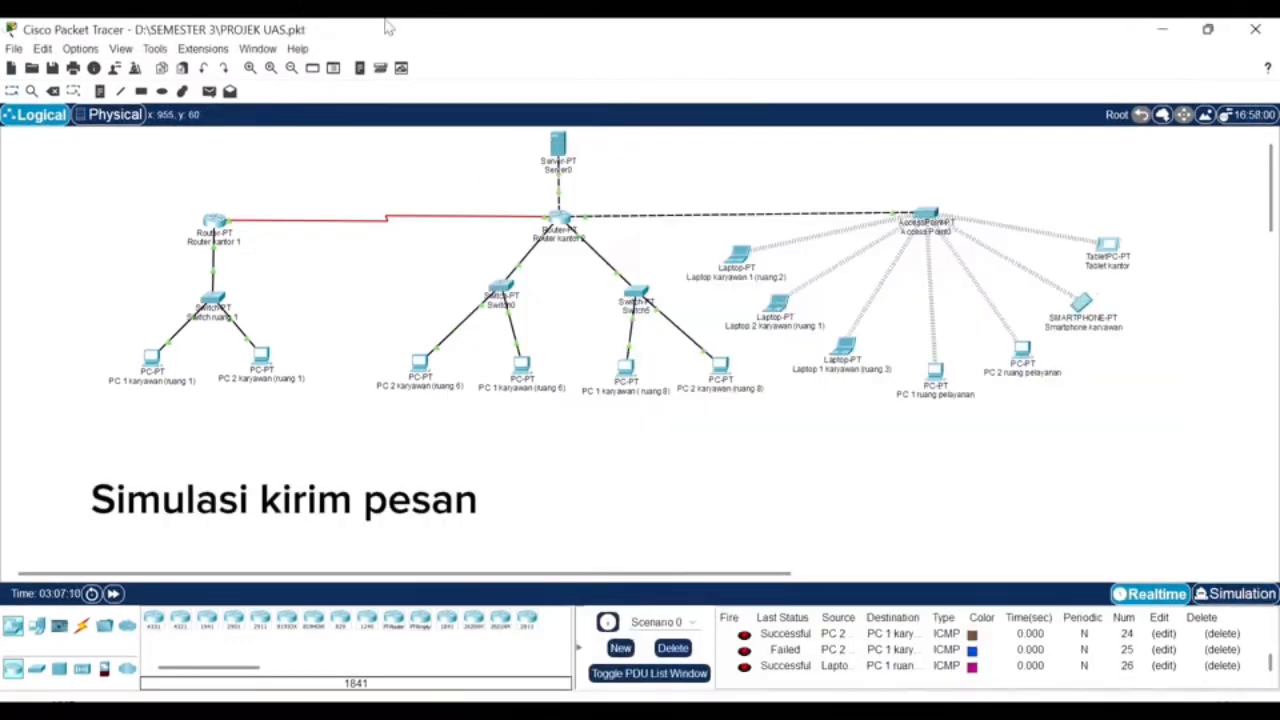
- Add simple PDUs from PC 1 ruang pelayanan to Smartphone karyawan and Tablet kantor, and play the scenario in Simulation mode
key(p)
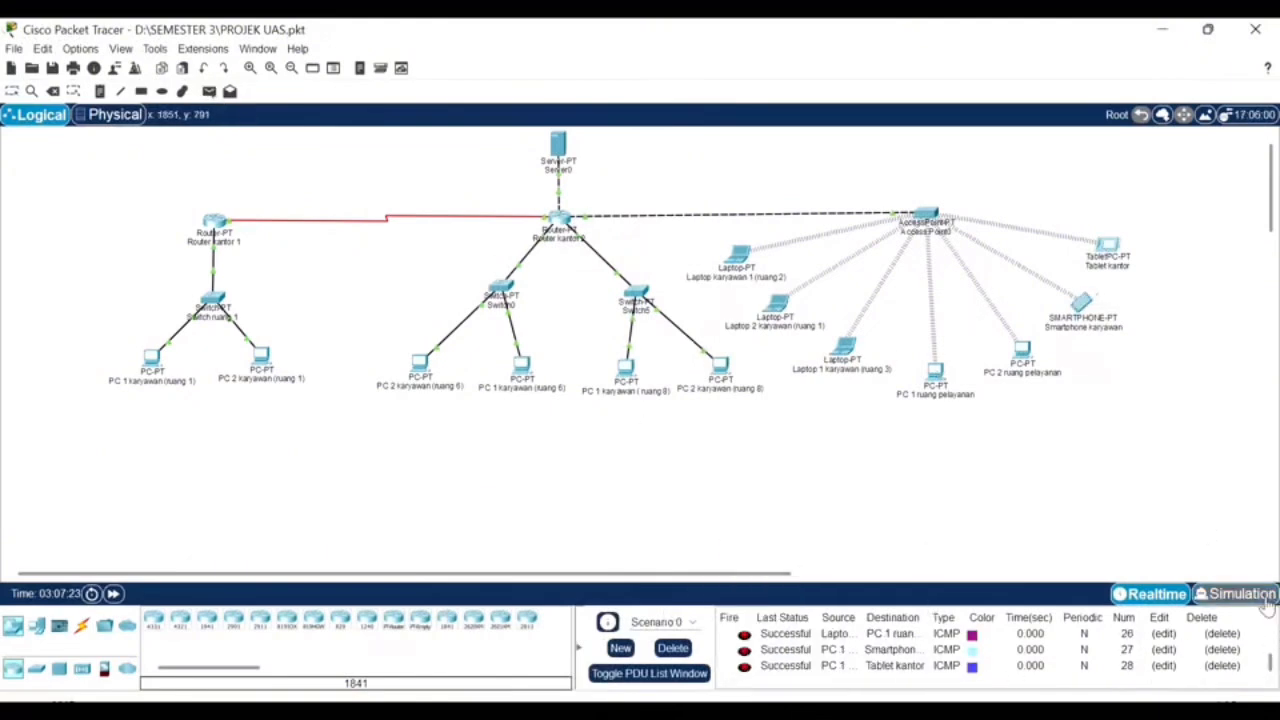
click(1250, 592)
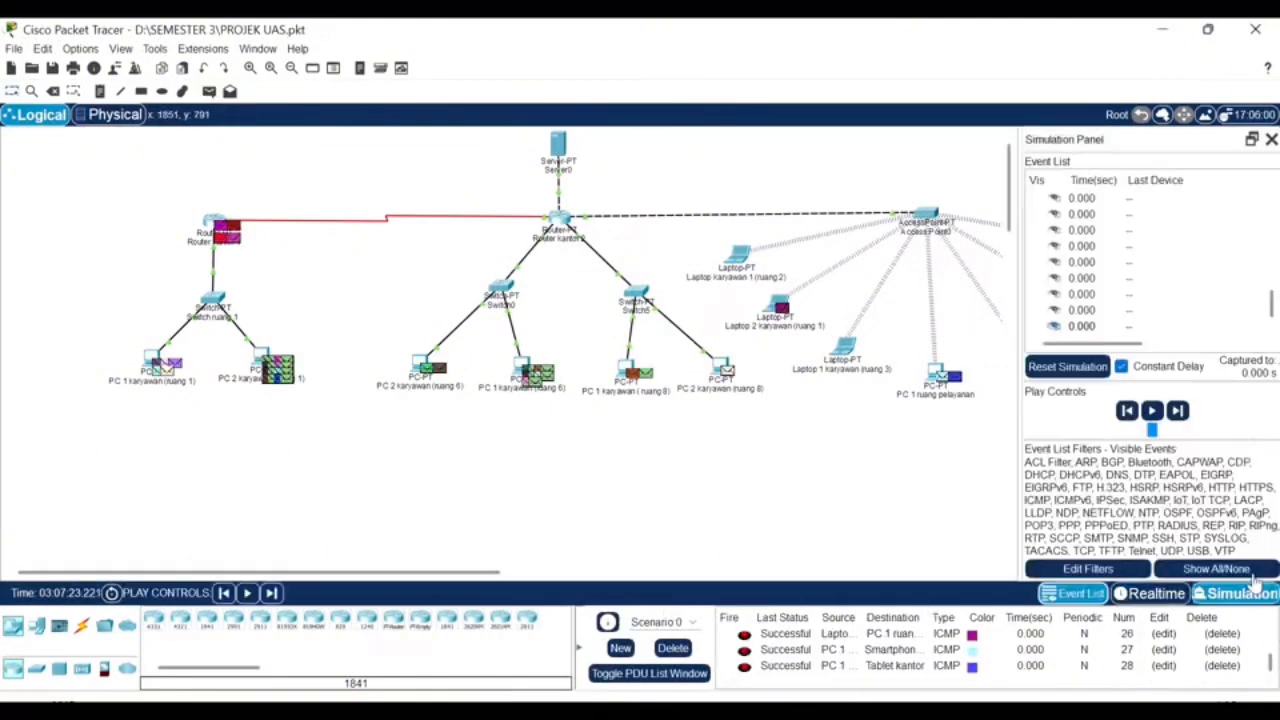
click(1152, 413)
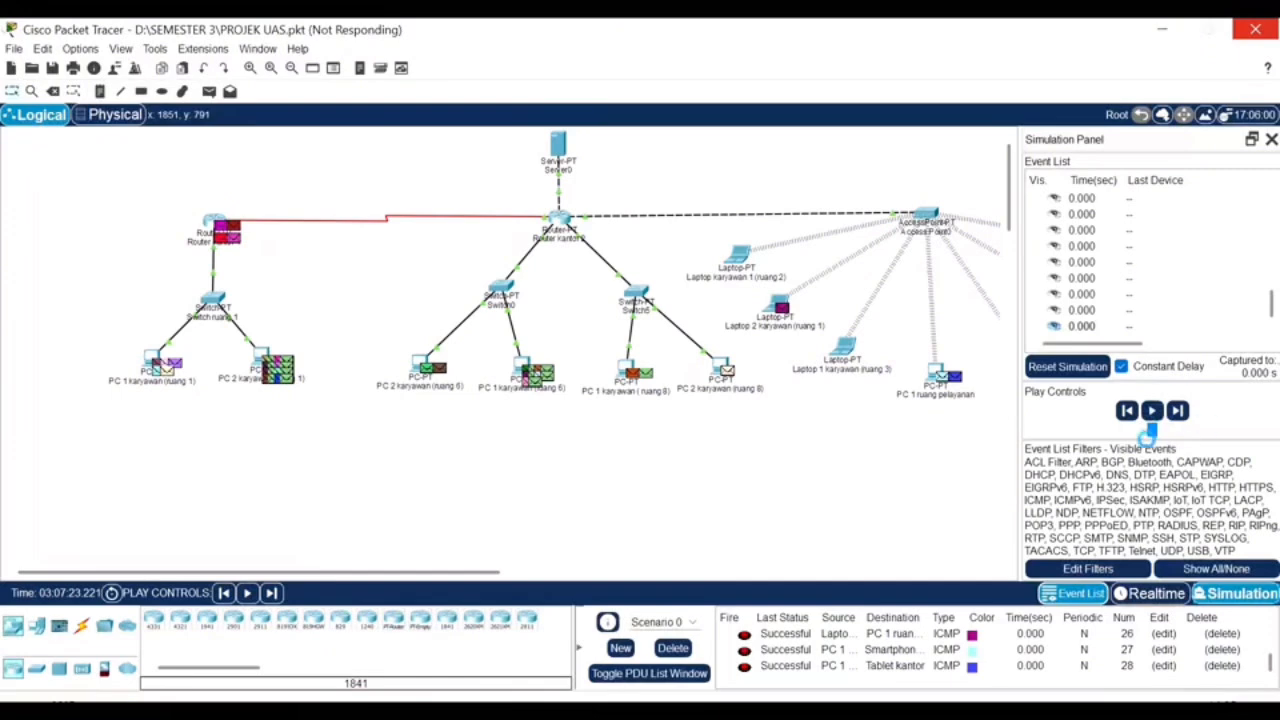
click(1152, 410)
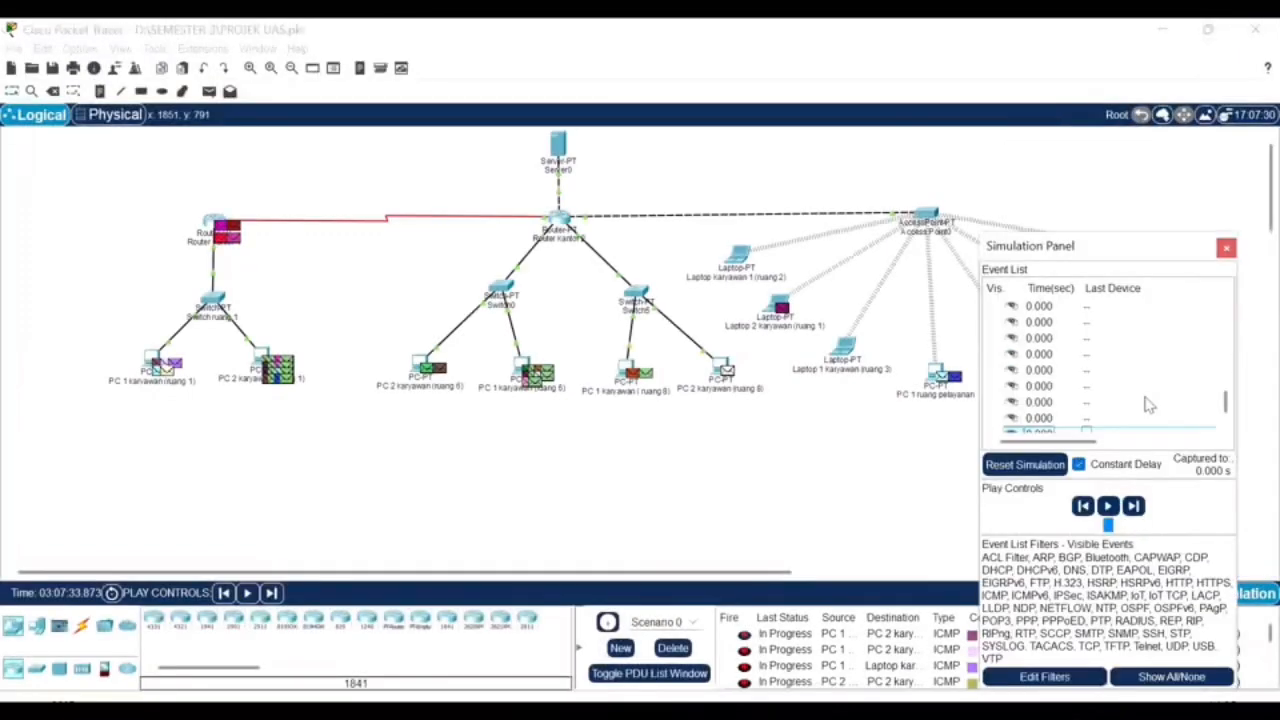
click(1109, 507)
- Place the floating Simulation Panel below the topology and widen it to show the Last Device, At Device and Type columns
drag(1138, 250, 1058, 449)
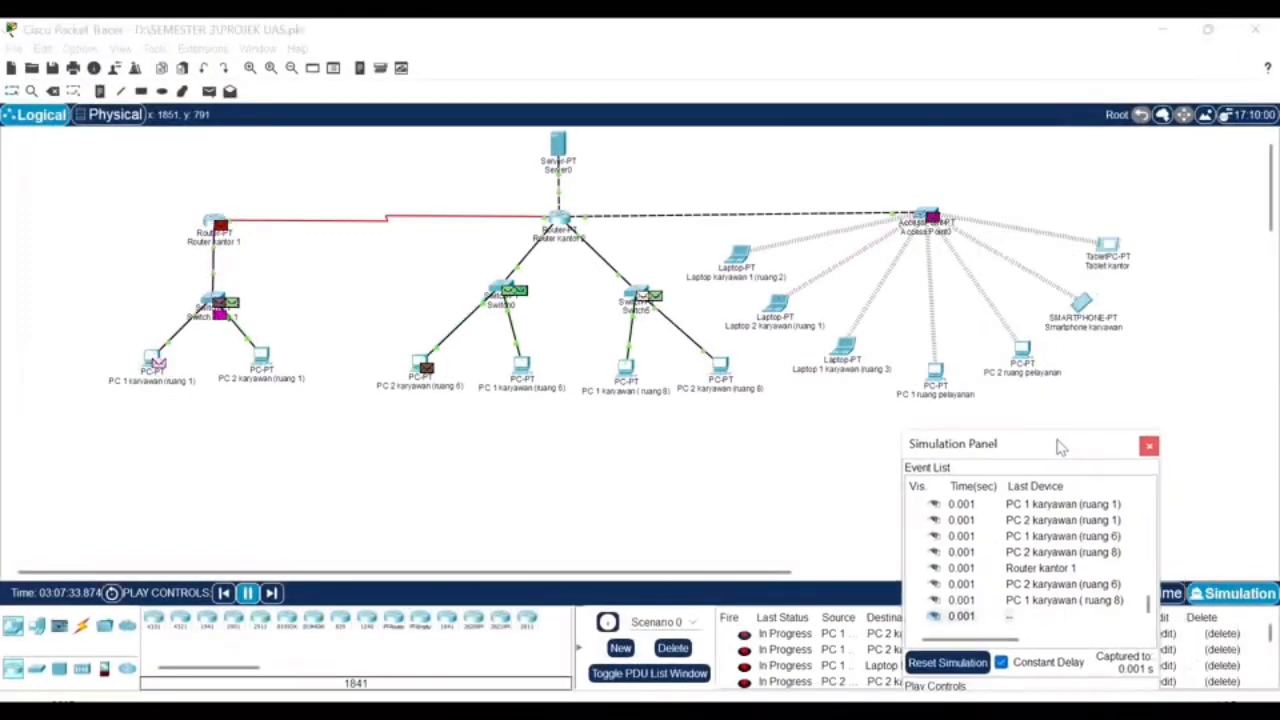
drag(901, 540, 716, 537)
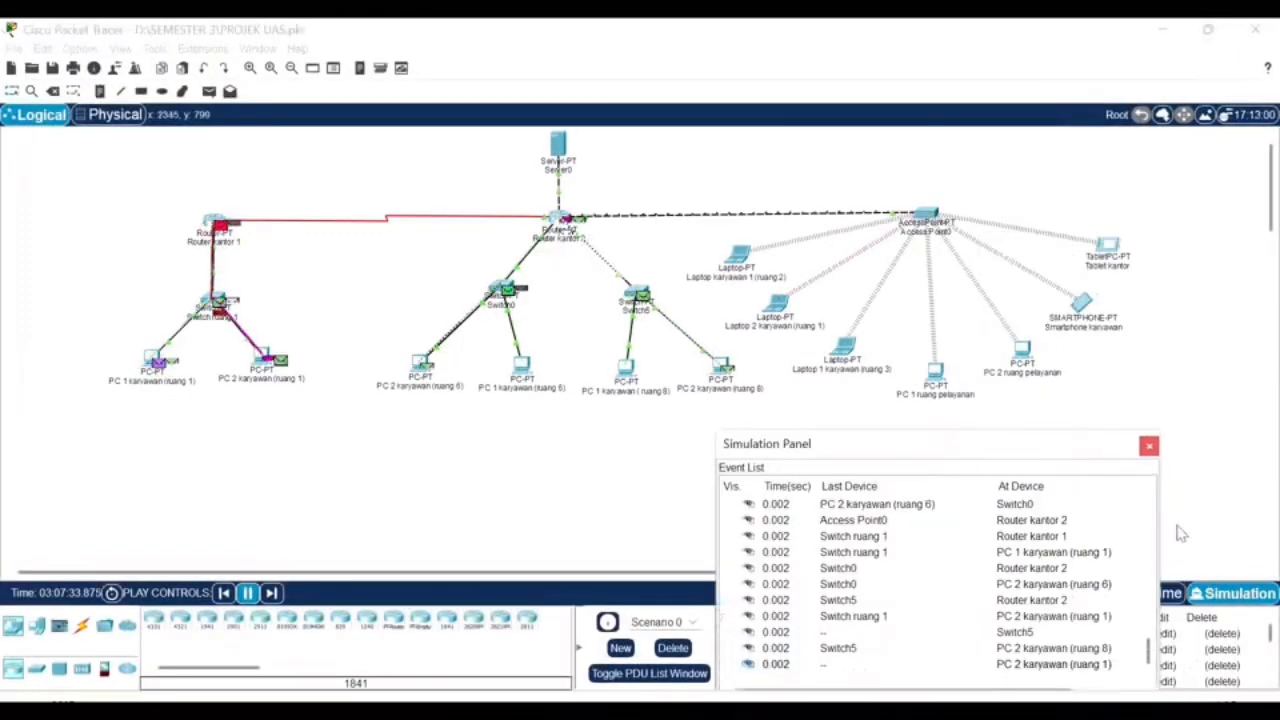
drag(1173, 496, 1270, 496)
drag(922, 457, 774, 441)
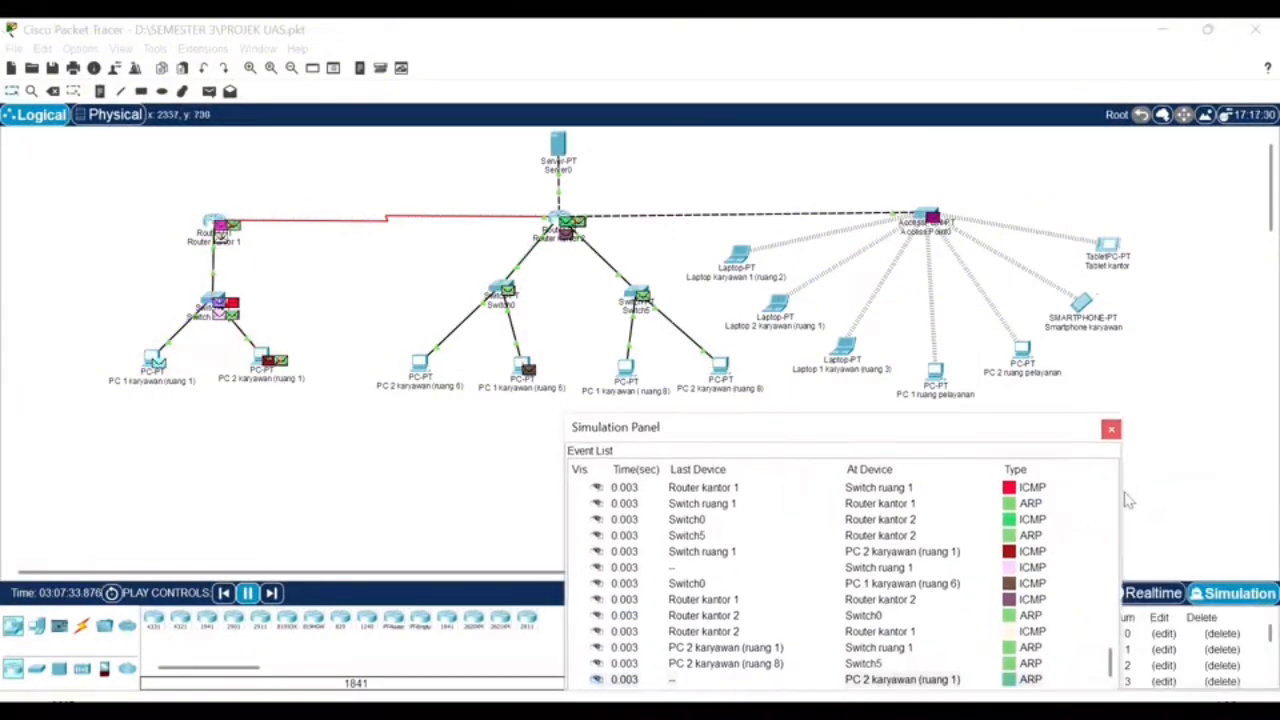
drag(1123, 491, 1278, 491)
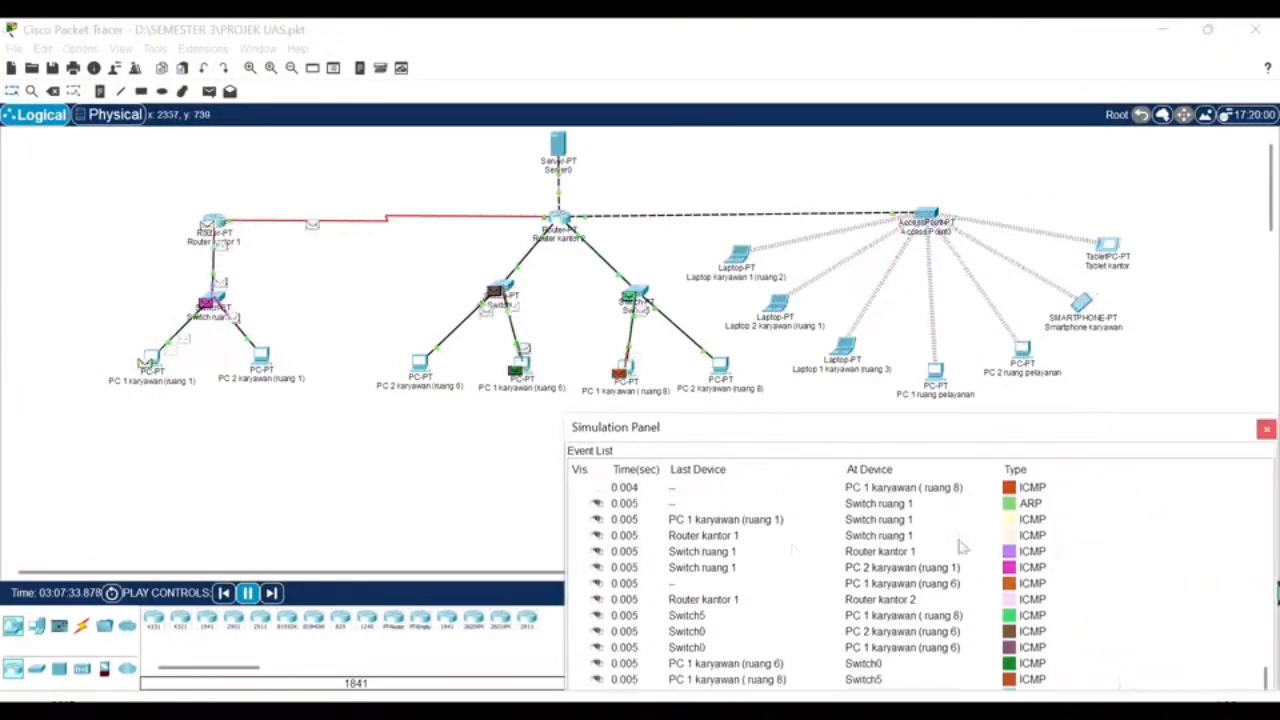
drag(1038, 430, 906, 421)
drag(1146, 479, 1004, 520)
drag(875, 422, 1167, 421)
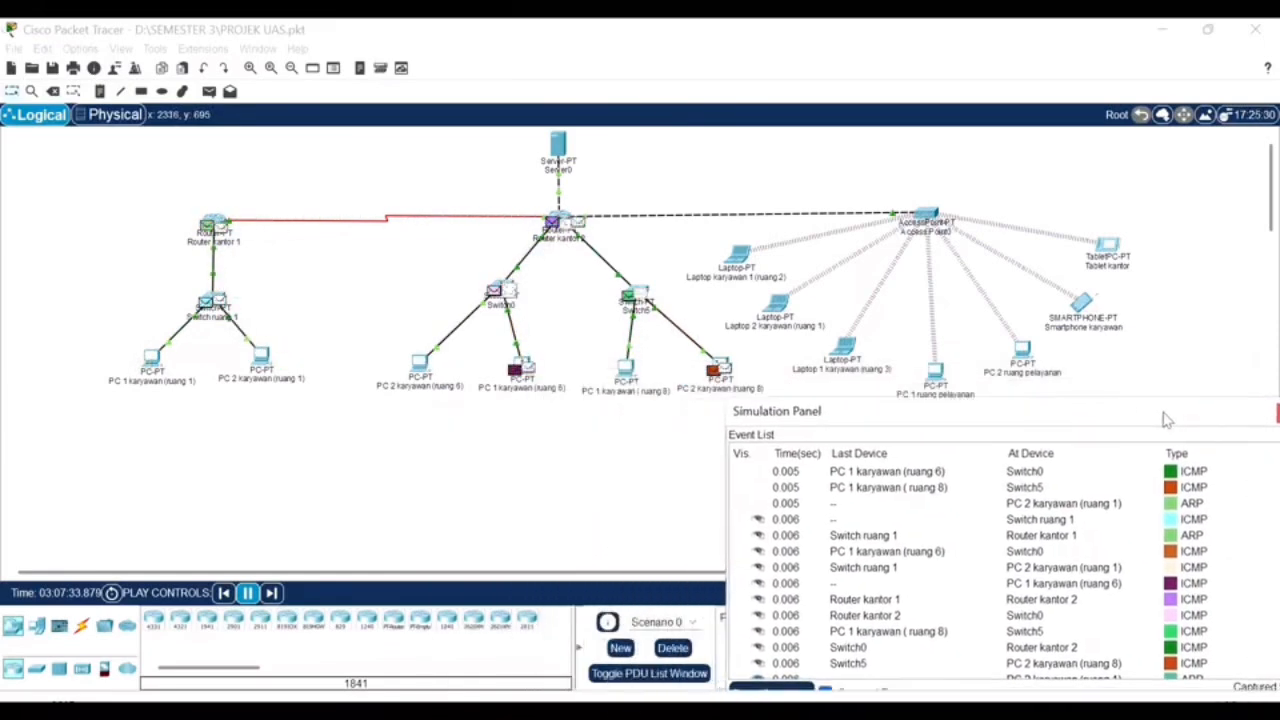